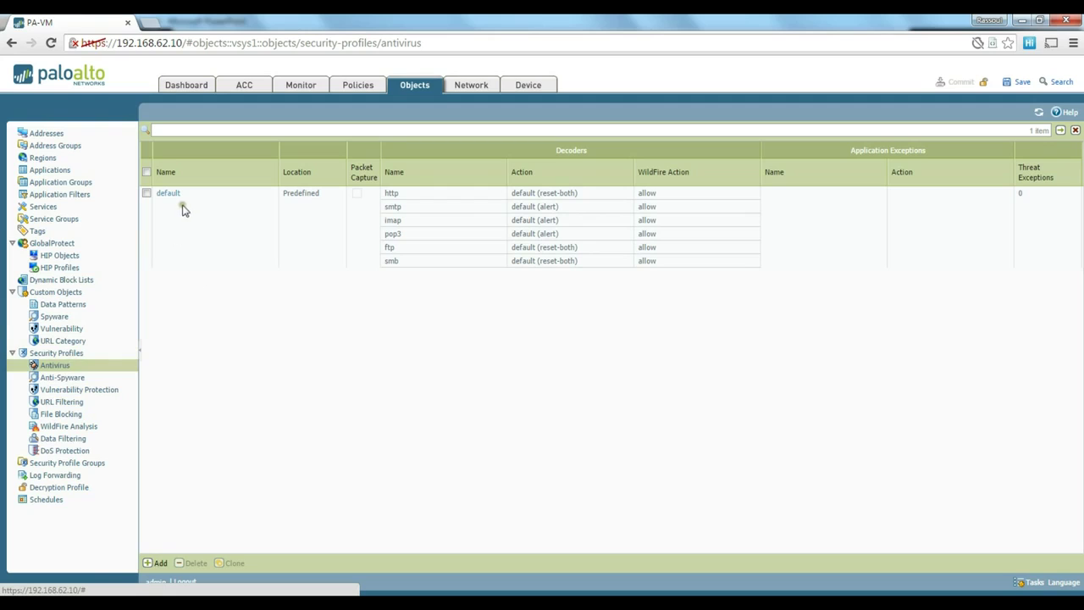
click(73, 379)
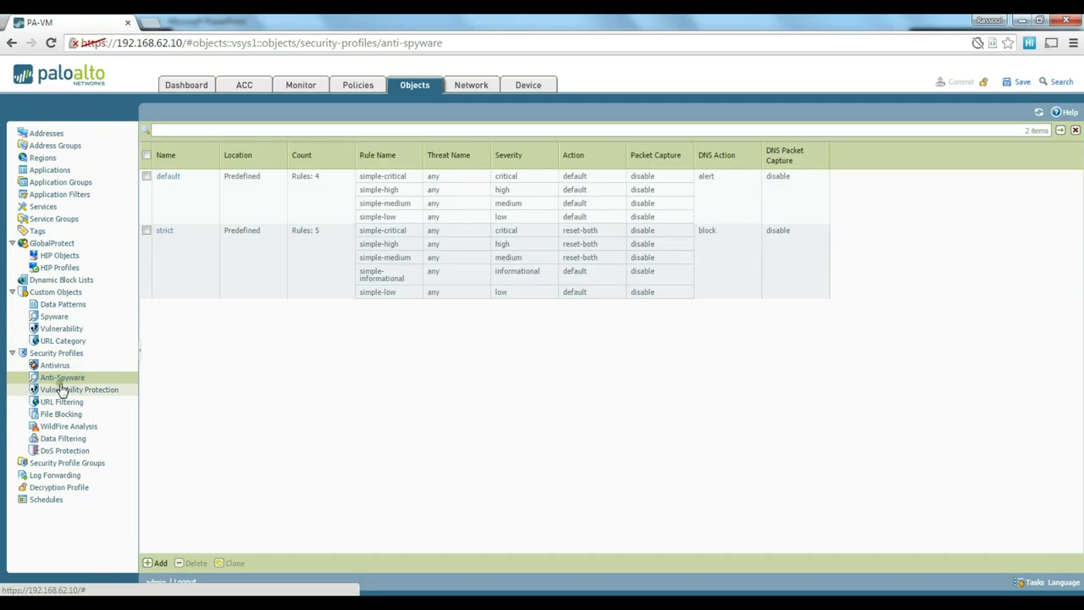
click(57, 365)
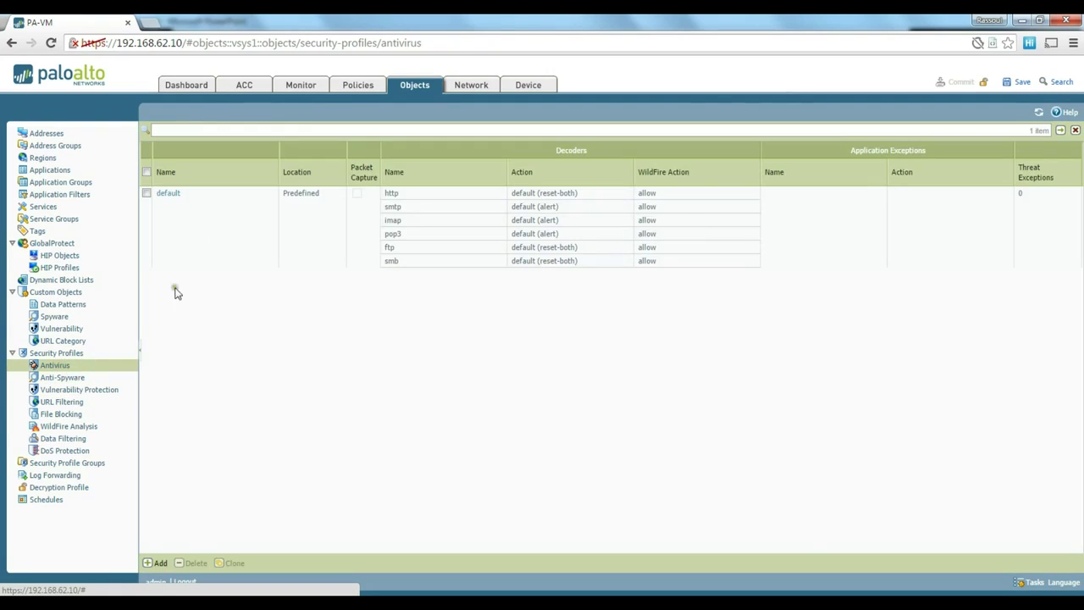
mouse_move(185, 204)
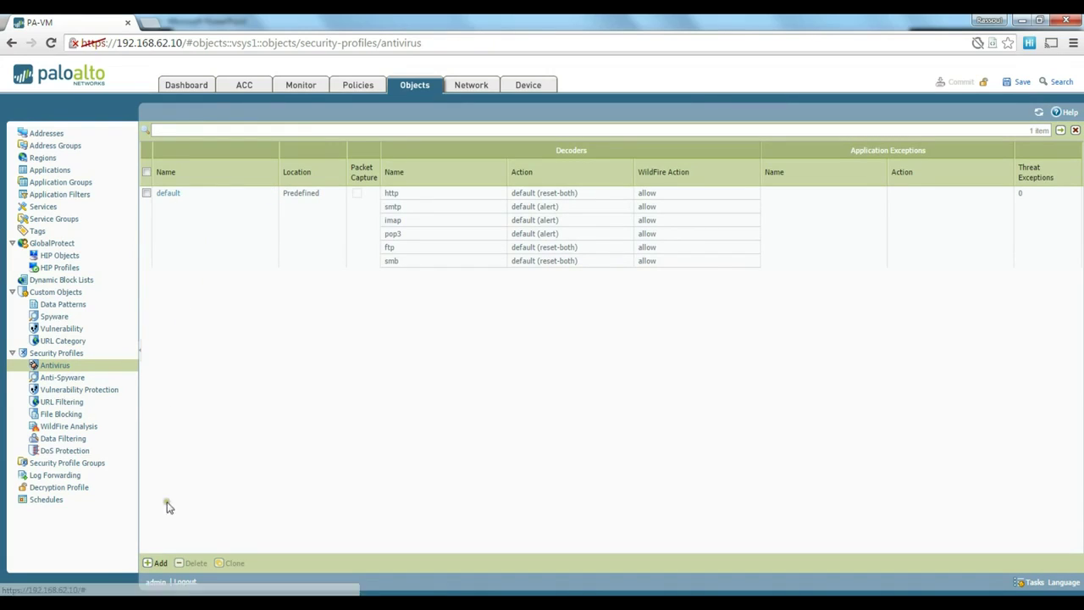
click(158, 563)
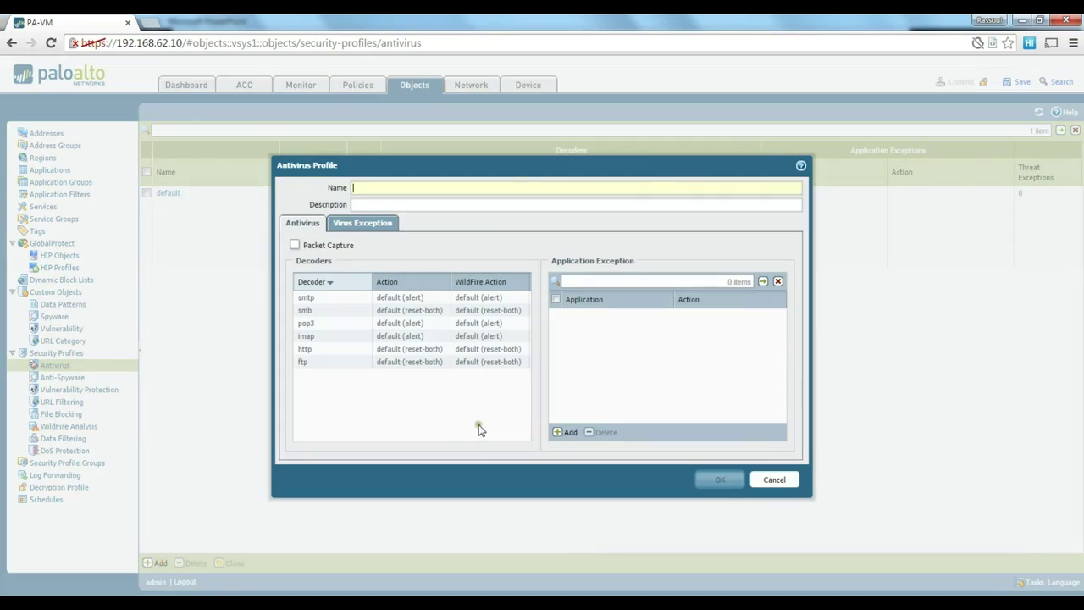
click(774, 480)
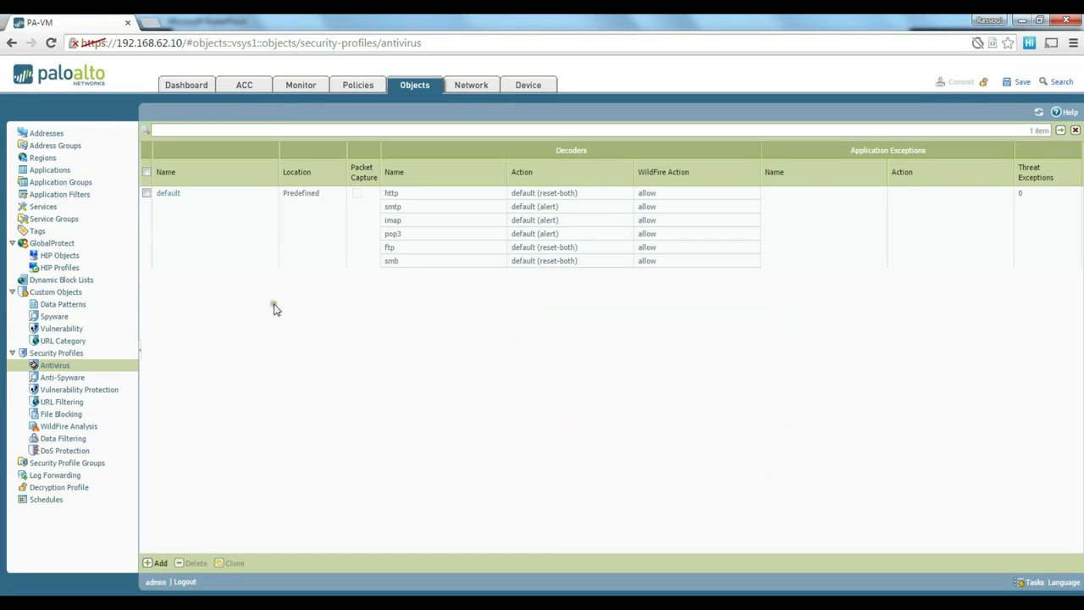
Review the predefined default antivirus profile's decoder actions and virus exceptions, and close it without changes
click(169, 194)
drag(424, 173, 412, 164)
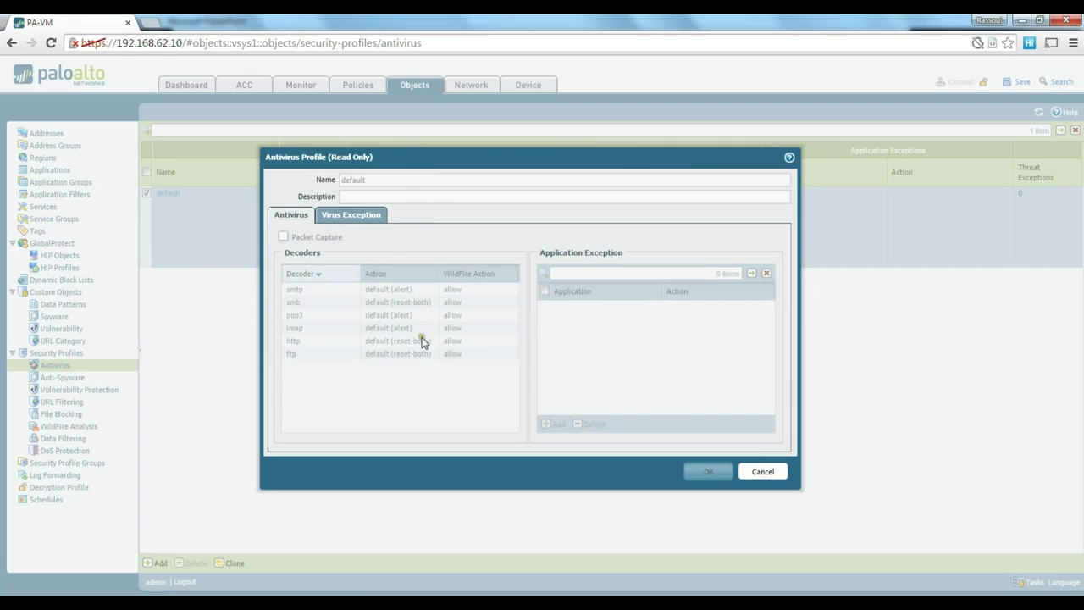
click(358, 222)
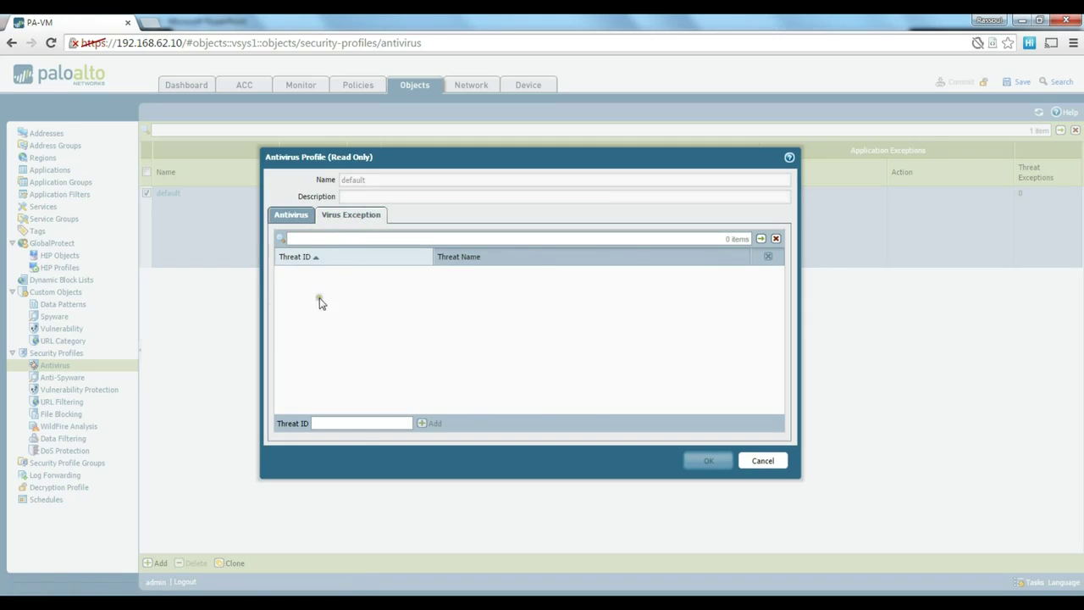
click(281, 215)
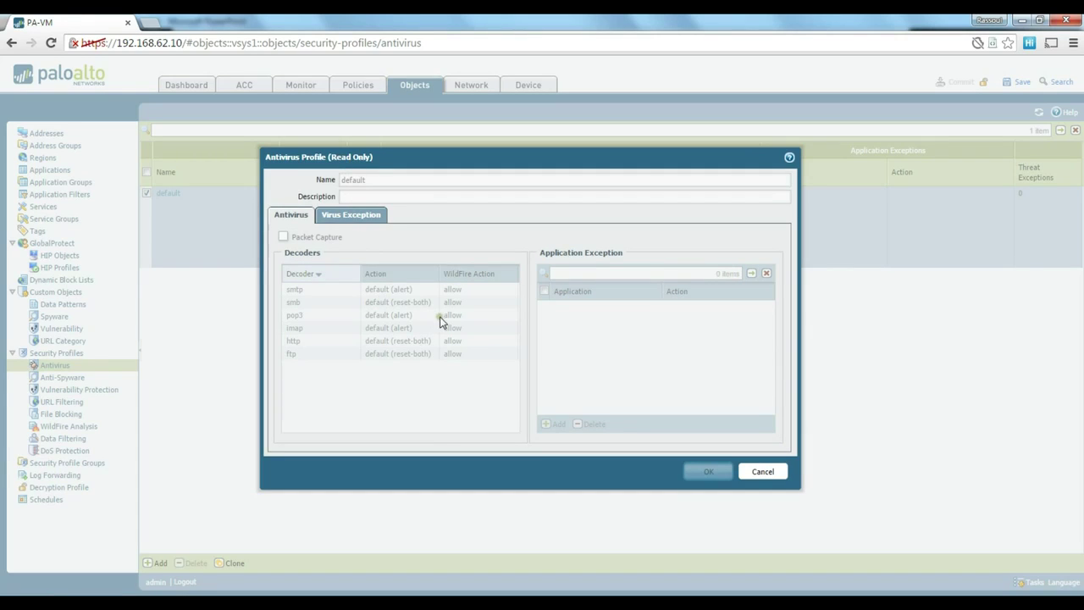
click(764, 473)
Create a new antivirus profile named myvirusprofile_strict
click(154, 563)
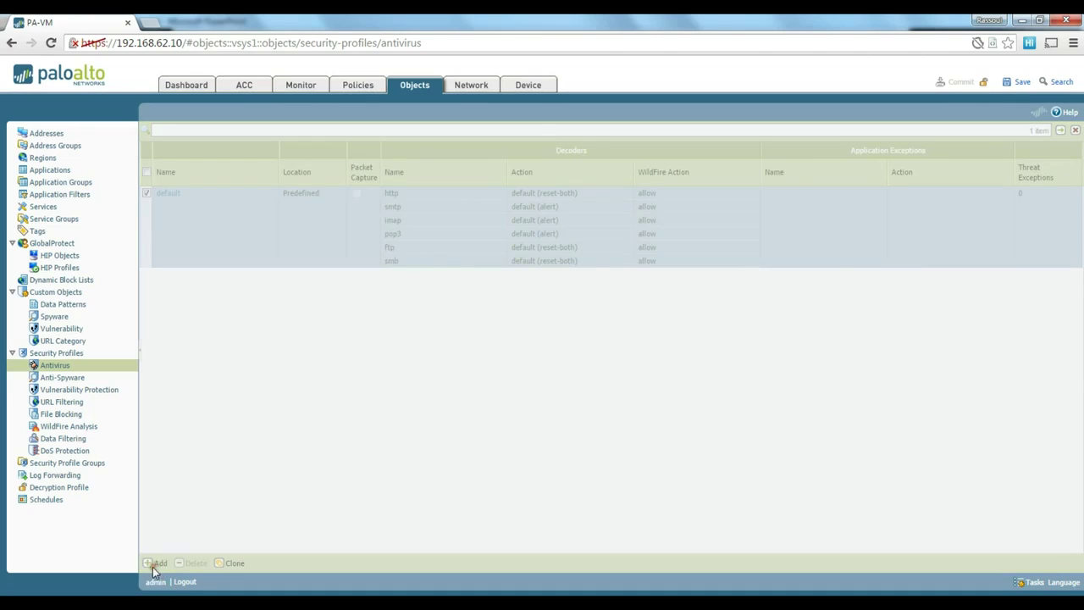
drag(527, 171, 523, 158)
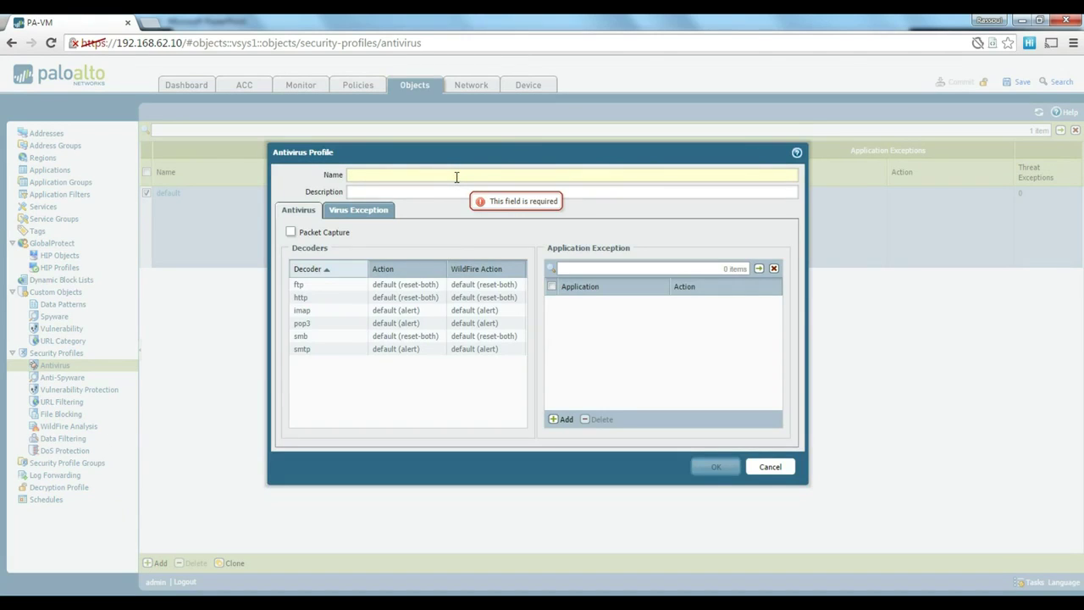
text(vi)
key(BackSpace)
key(BackSpace)
text(myvirusprofile_strict)
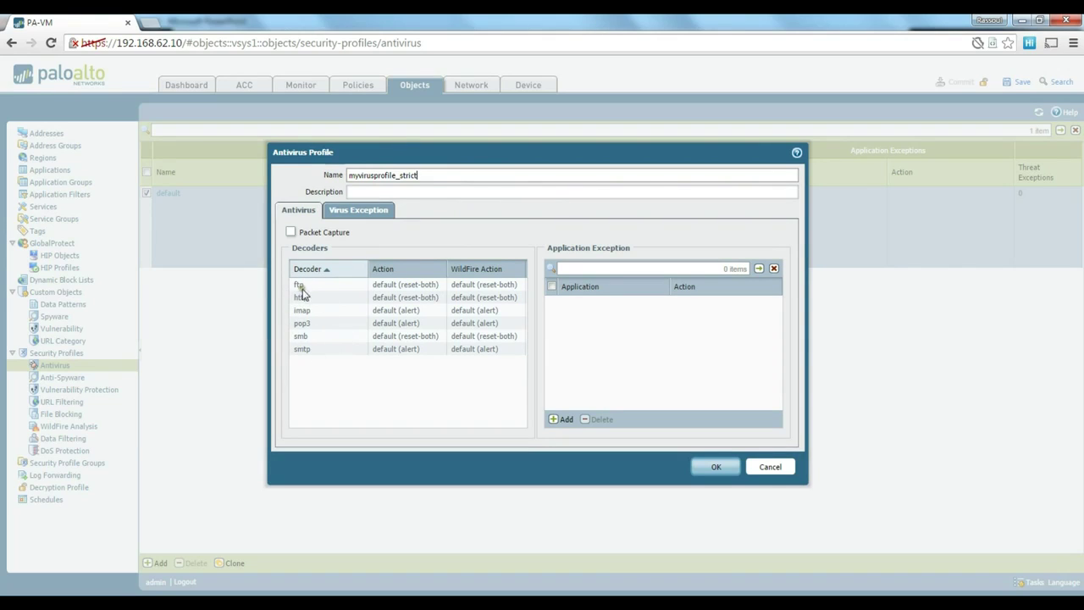
Set the decoder action to reset-both for imap, pop3 and smtp, keeping the default action for ftp
click(395, 288)
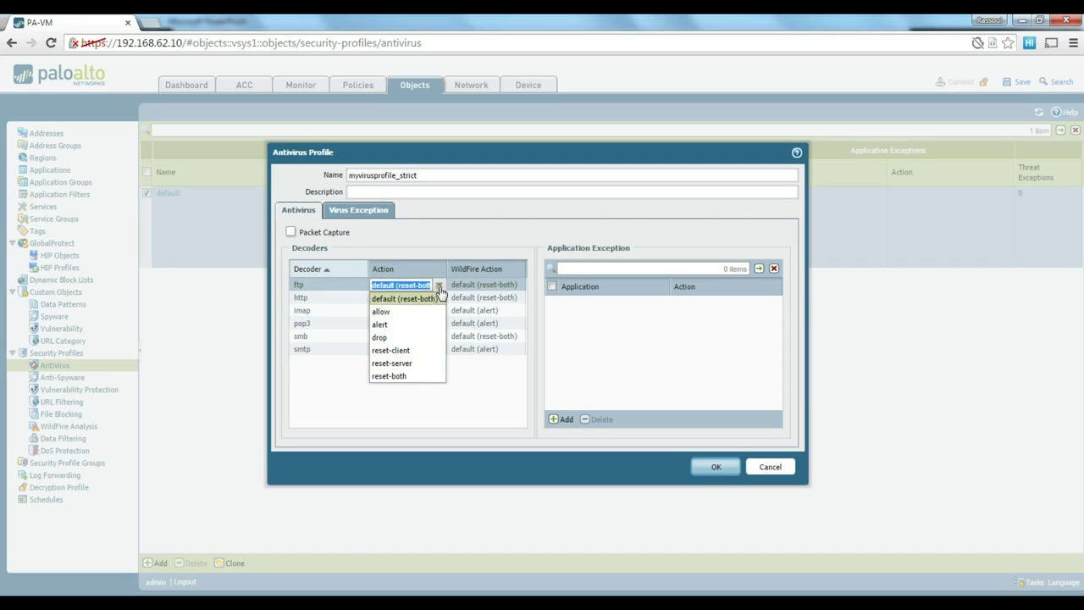
click(413, 298)
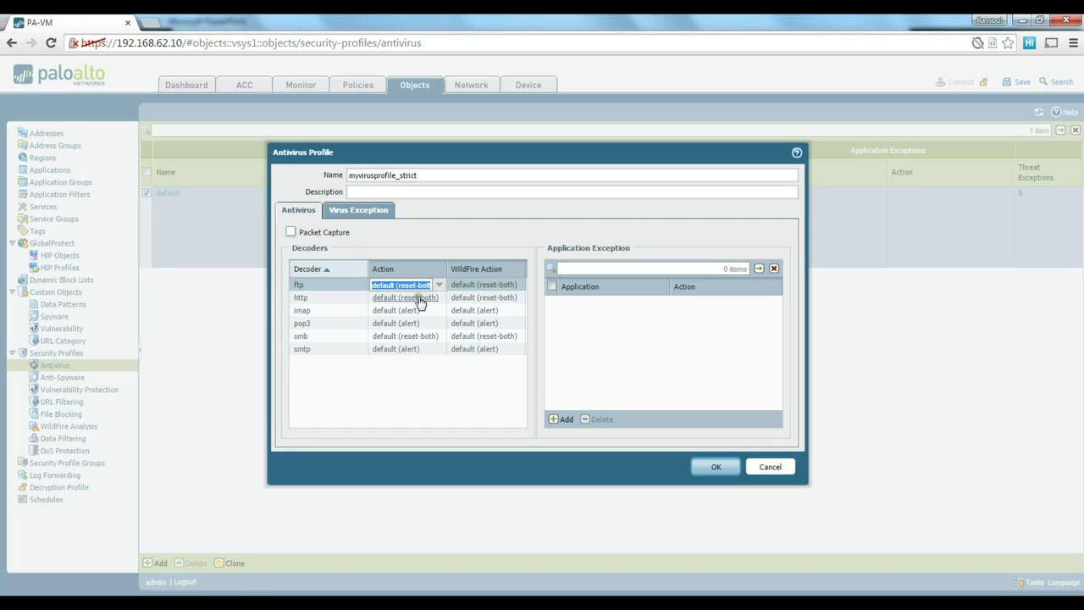
click(408, 311)
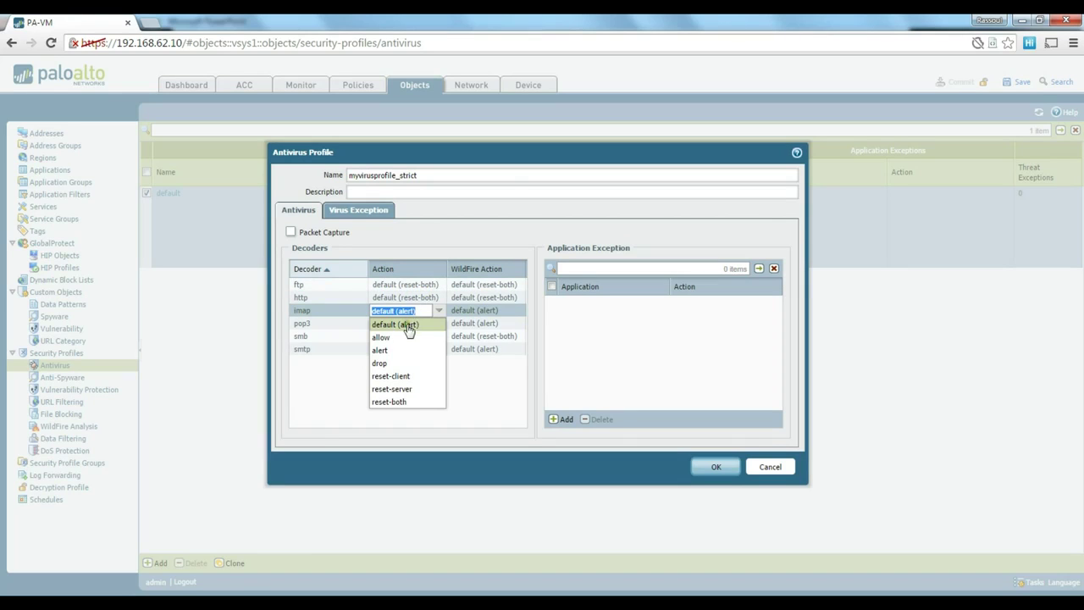
click(402, 402)
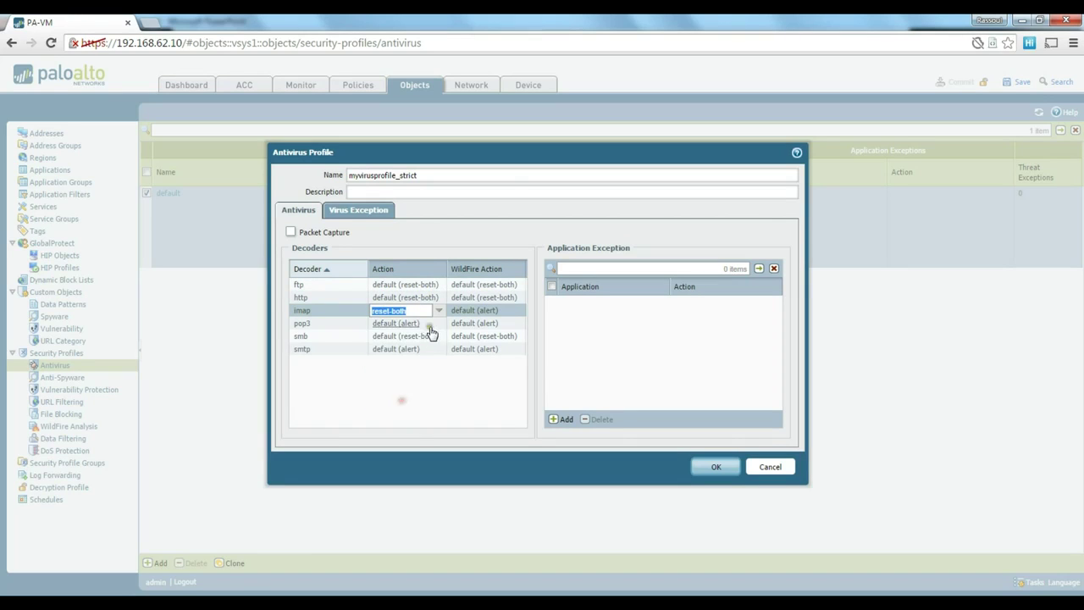
click(428, 325)
click(400, 414)
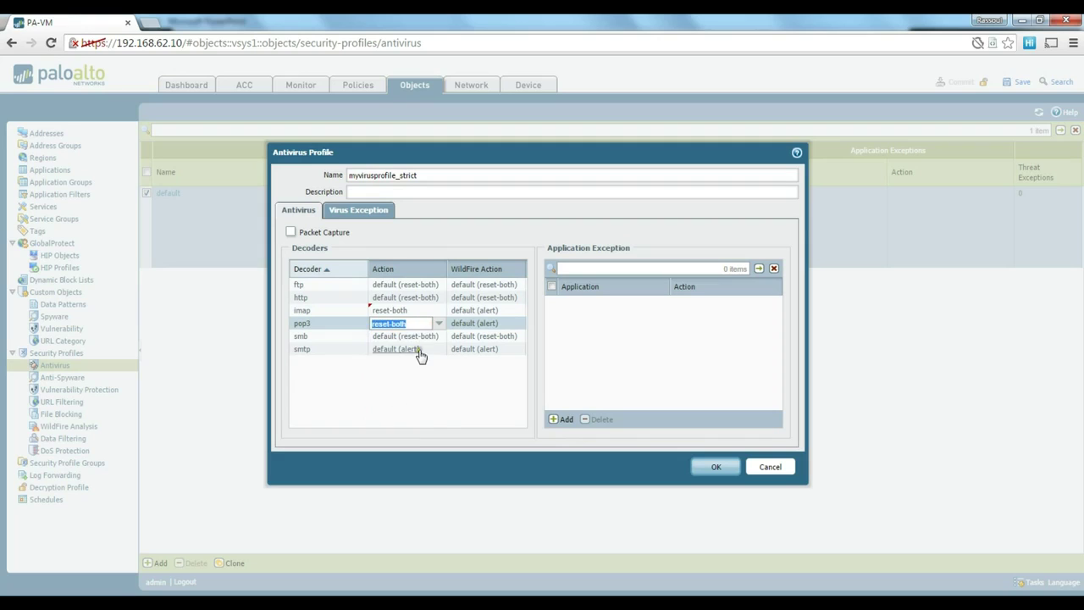
click(418, 350)
click(411, 440)
click(474, 408)
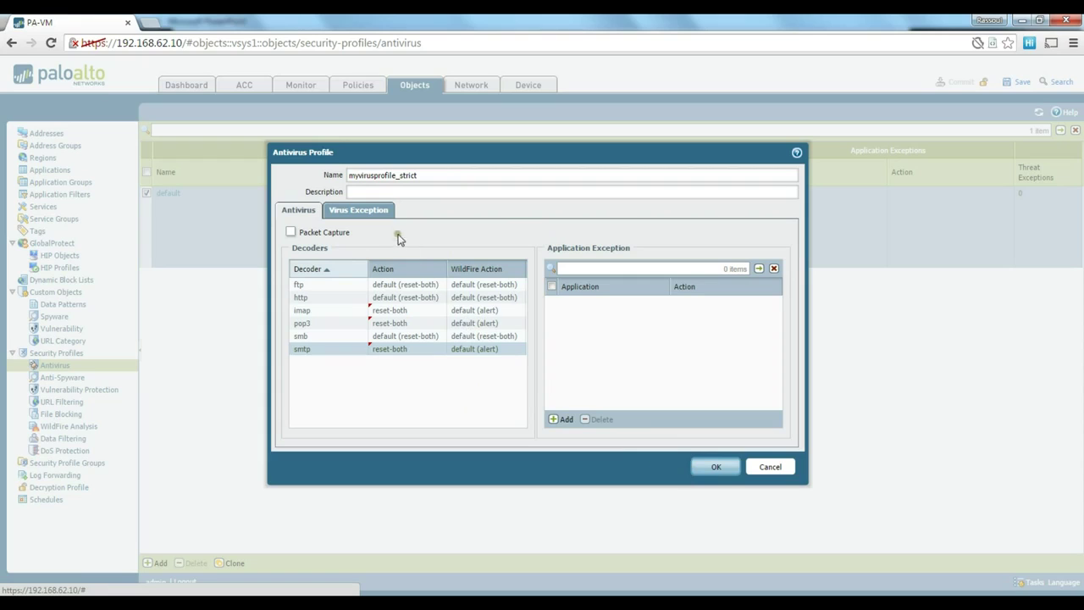
Examine the new profile's virus exception settings, including the threat ID entry, and return to its antivirus decoder settings
click(377, 213)
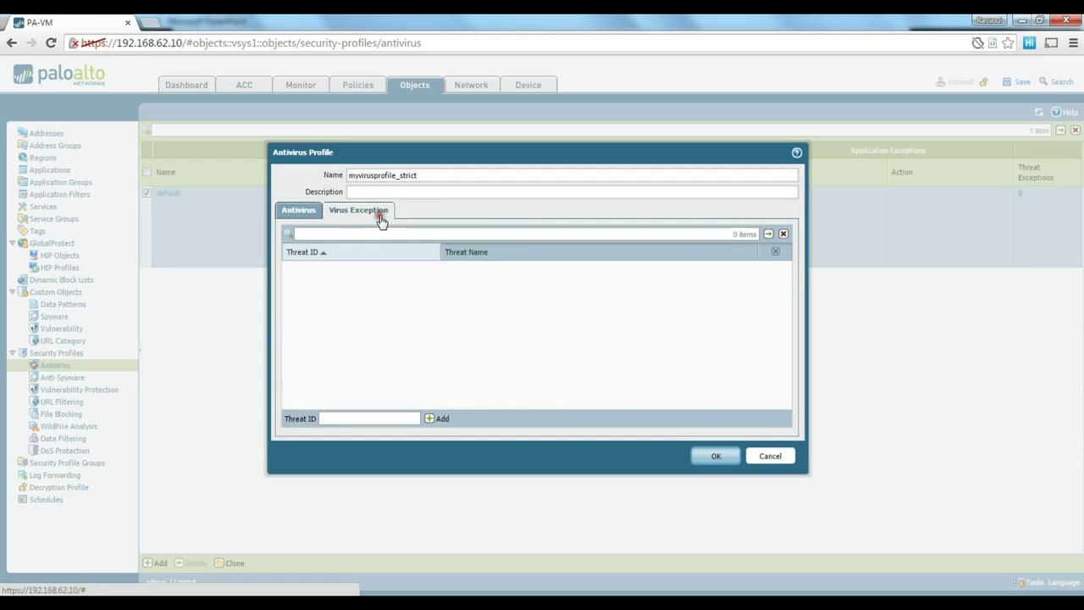
click(342, 419)
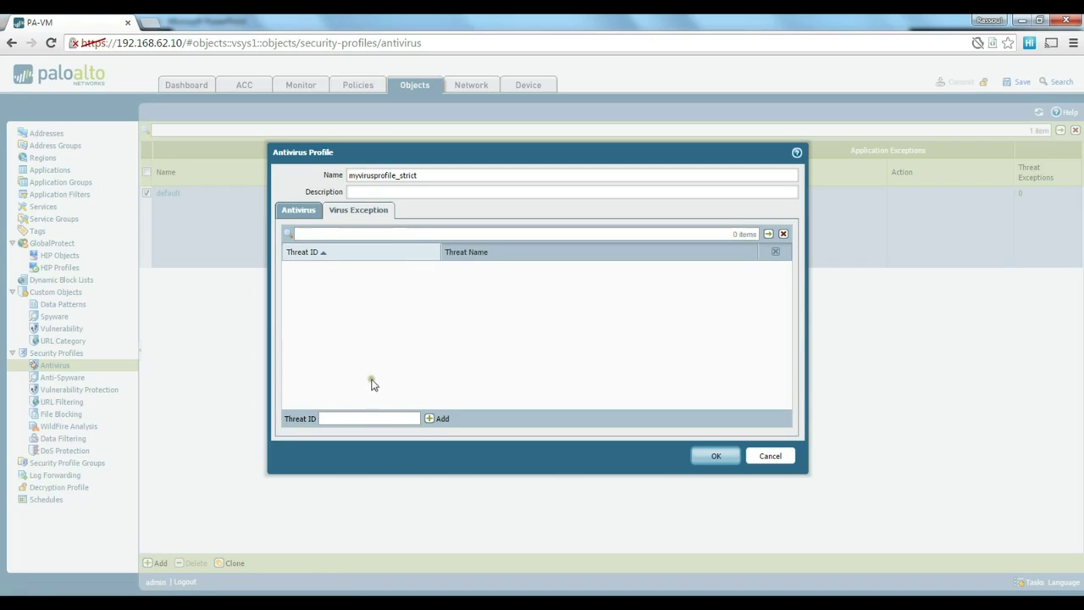
click(310, 215)
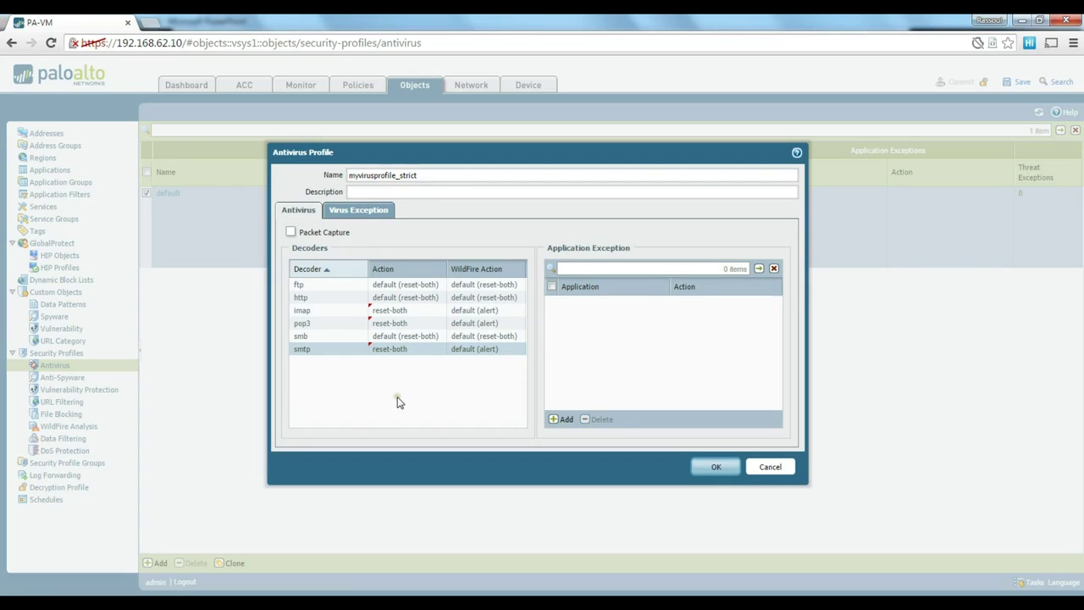
click(352, 211)
click(330, 416)
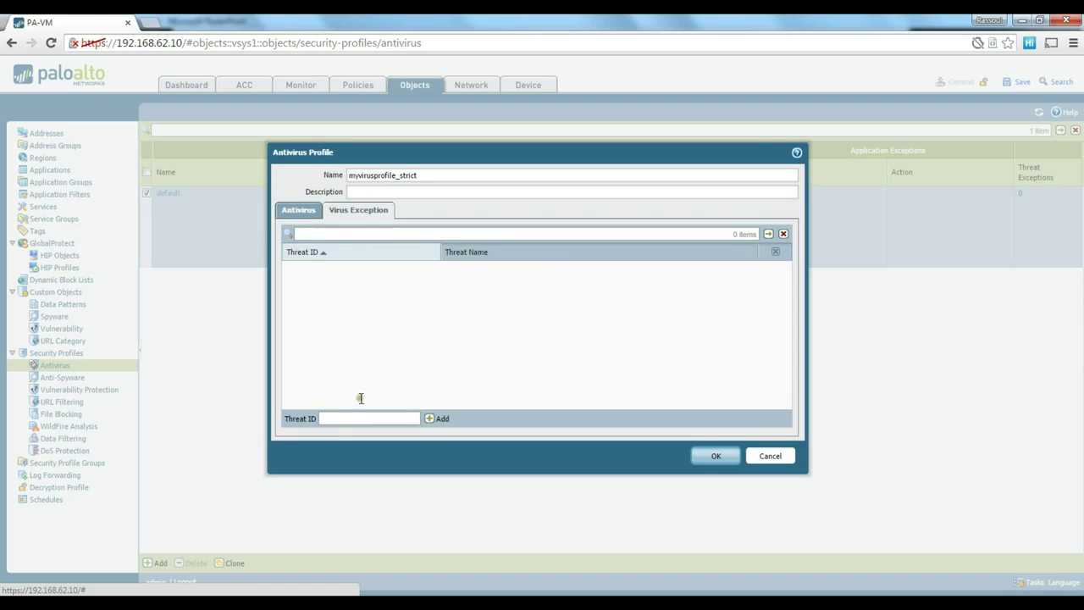
click(311, 212)
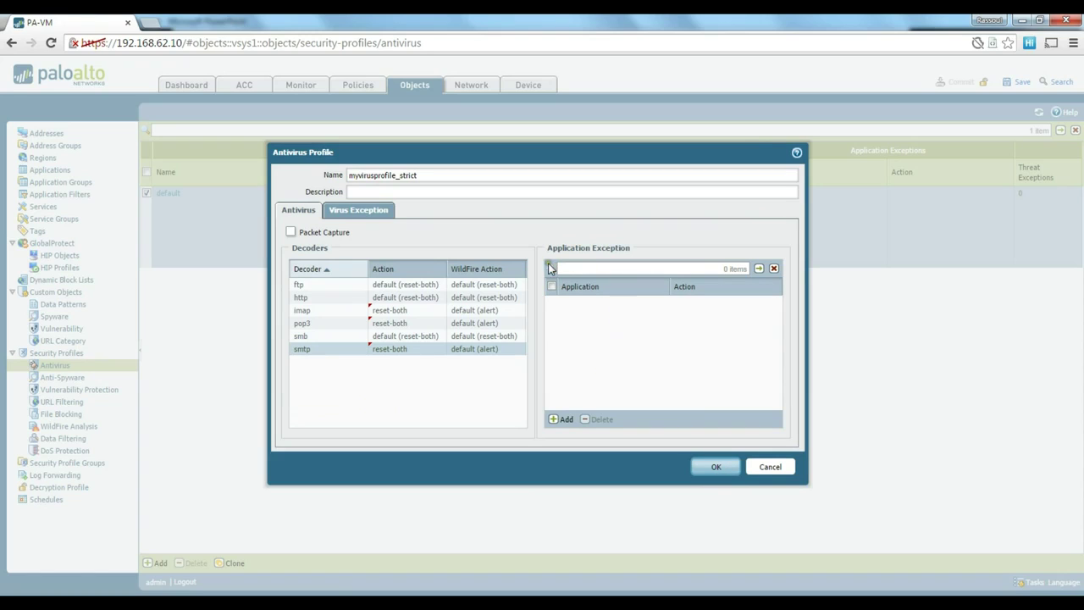
Browse the applications available for an application exception, and discard the empty exception entry
click(561, 419)
scroll(598, 395, down, 3)
scroll(598, 394, down, 20)
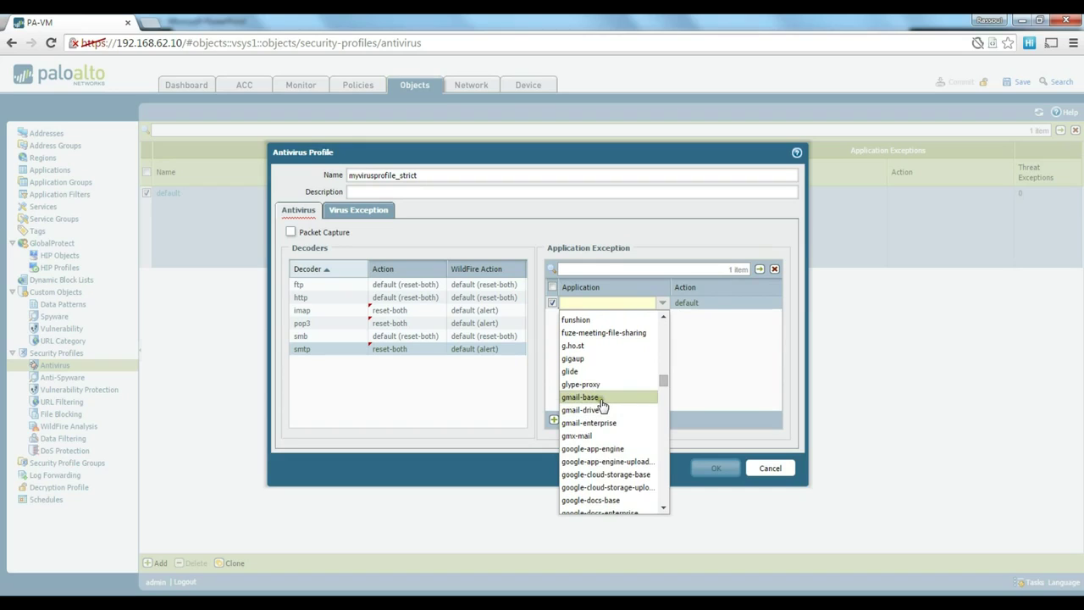
click(718, 376)
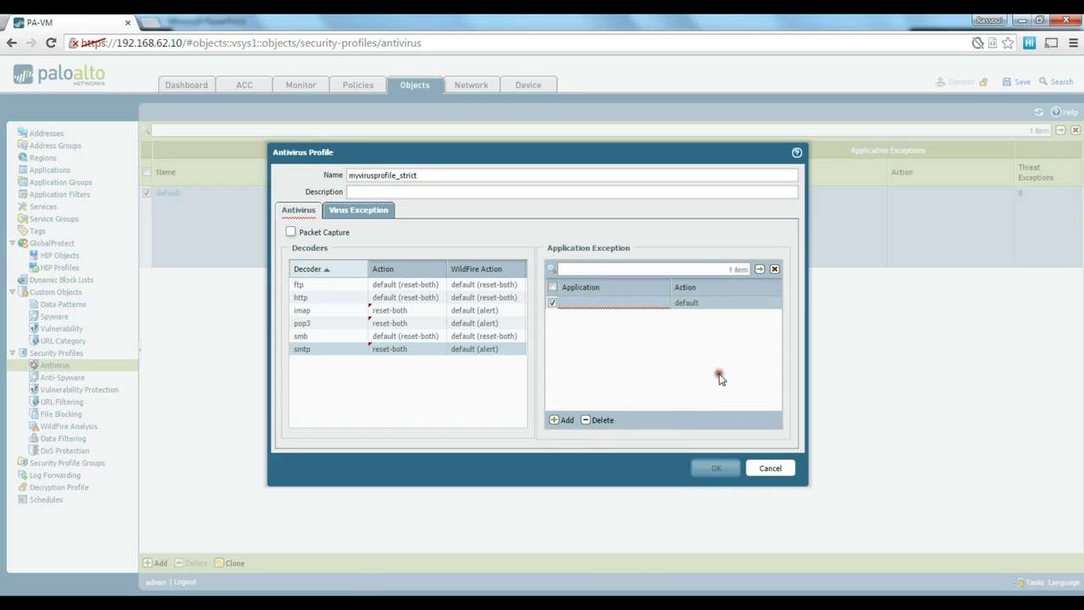
click(602, 419)
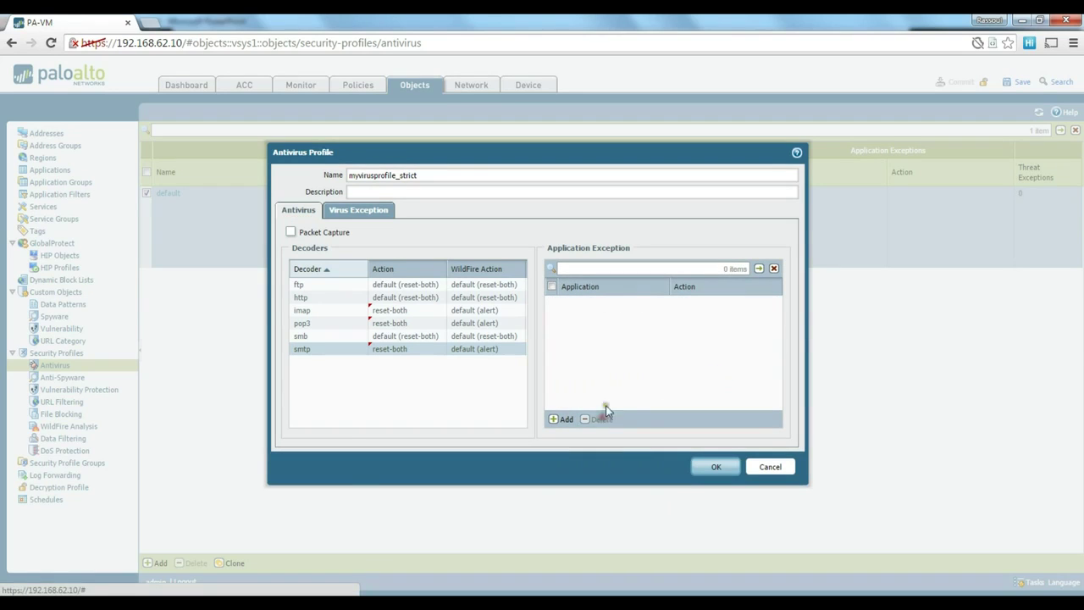
Save the myvirusprofile_strict antivirus profile
click(714, 468)
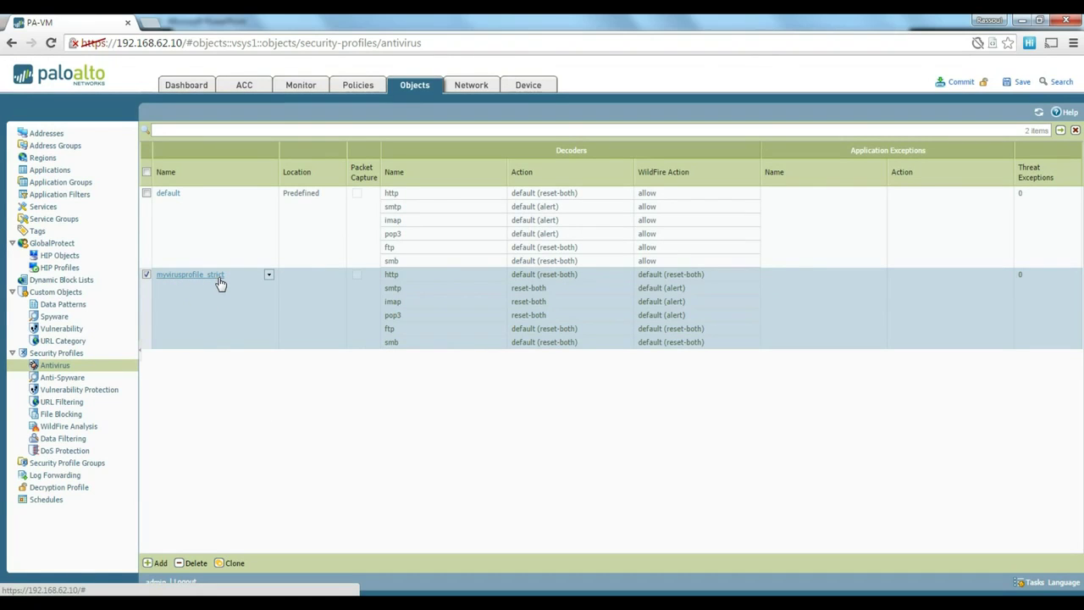
Review the rules of the predefined default anti-spyware profile, close it and clear its selection in the list
click(68, 380)
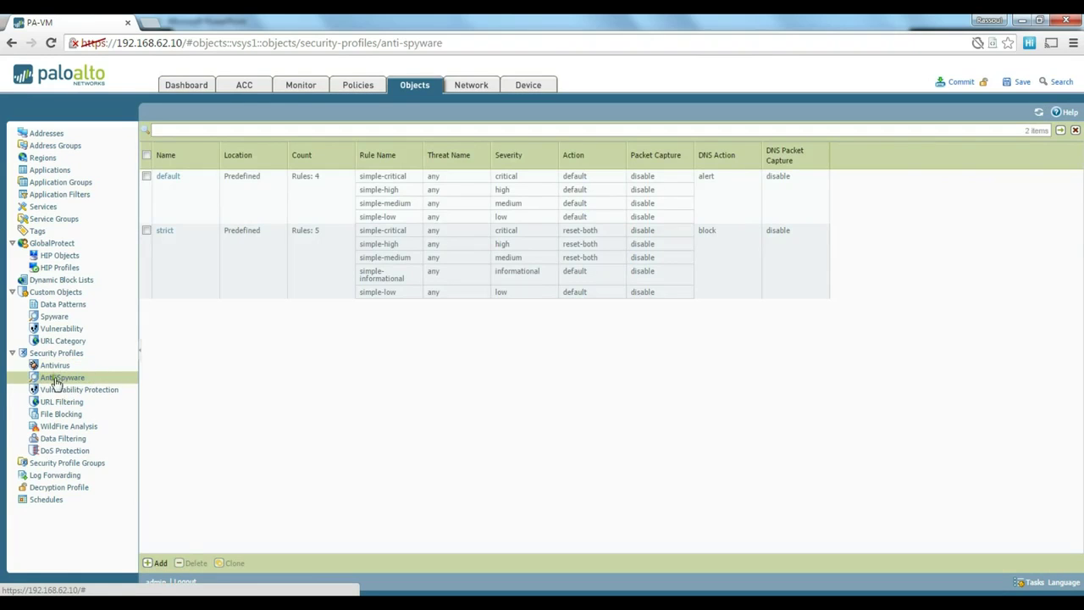
click(174, 181)
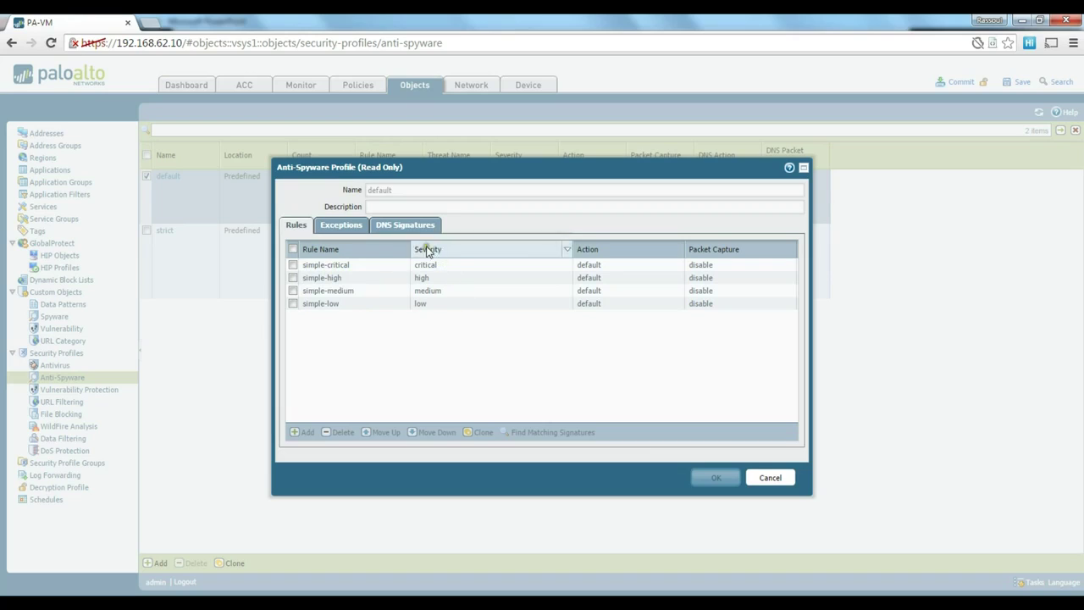
click(595, 266)
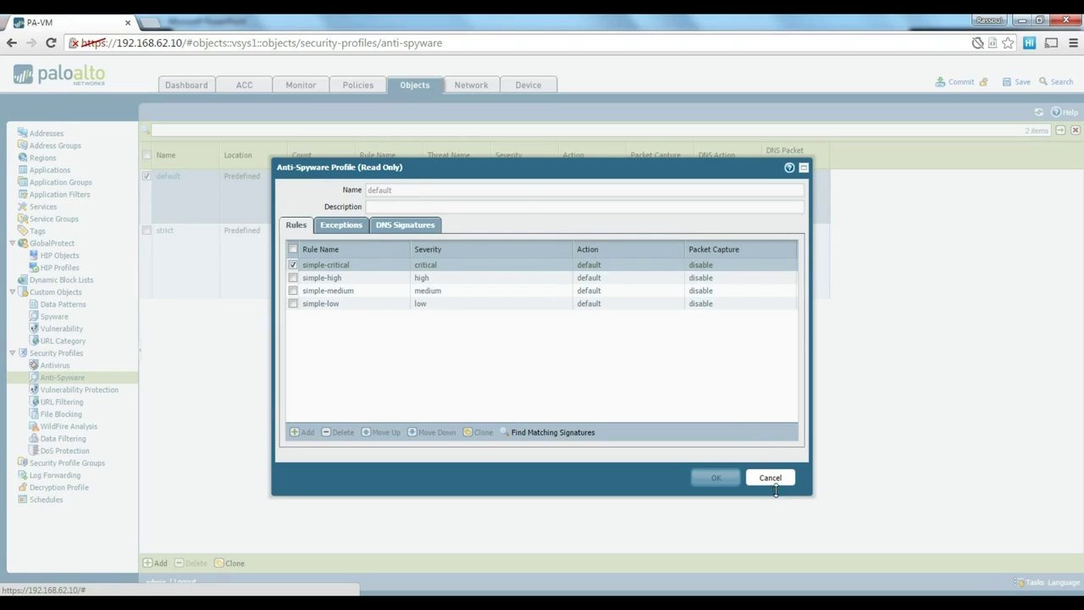
drag(631, 168, 734, 153)
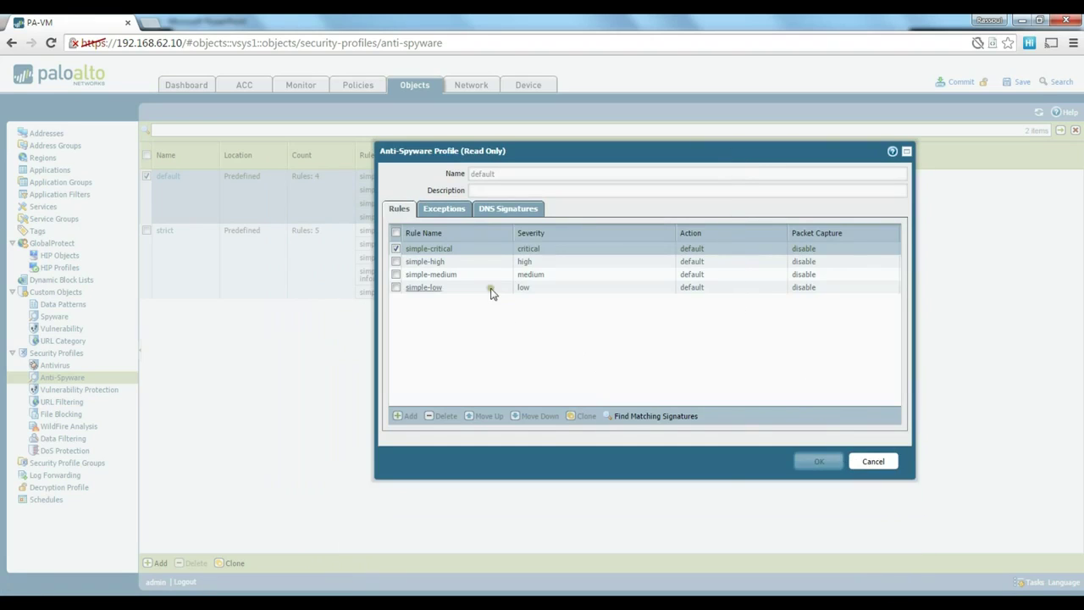
click(872, 461)
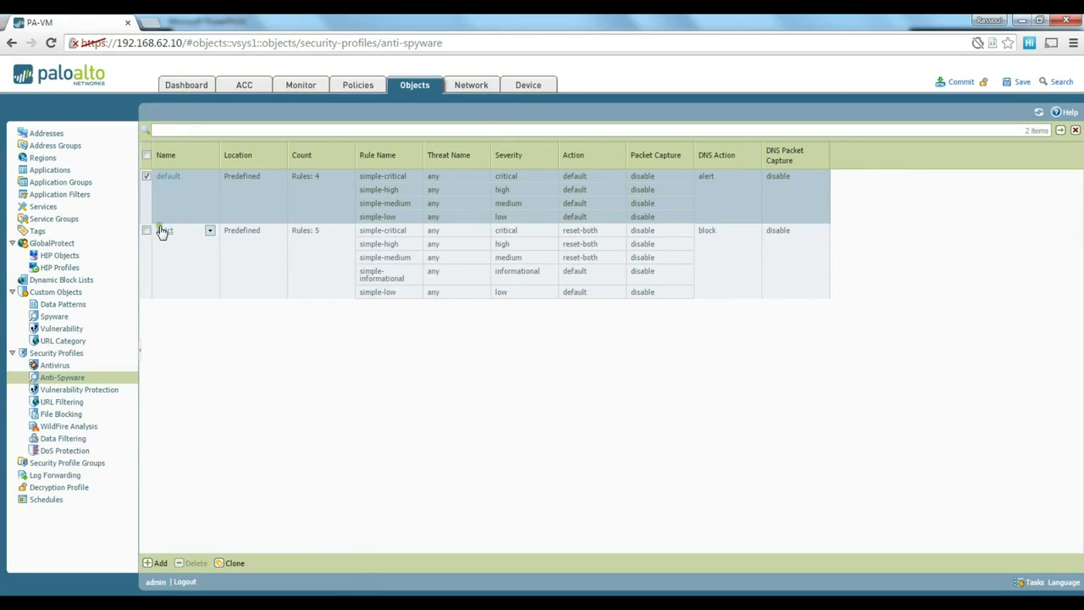
click(145, 178)
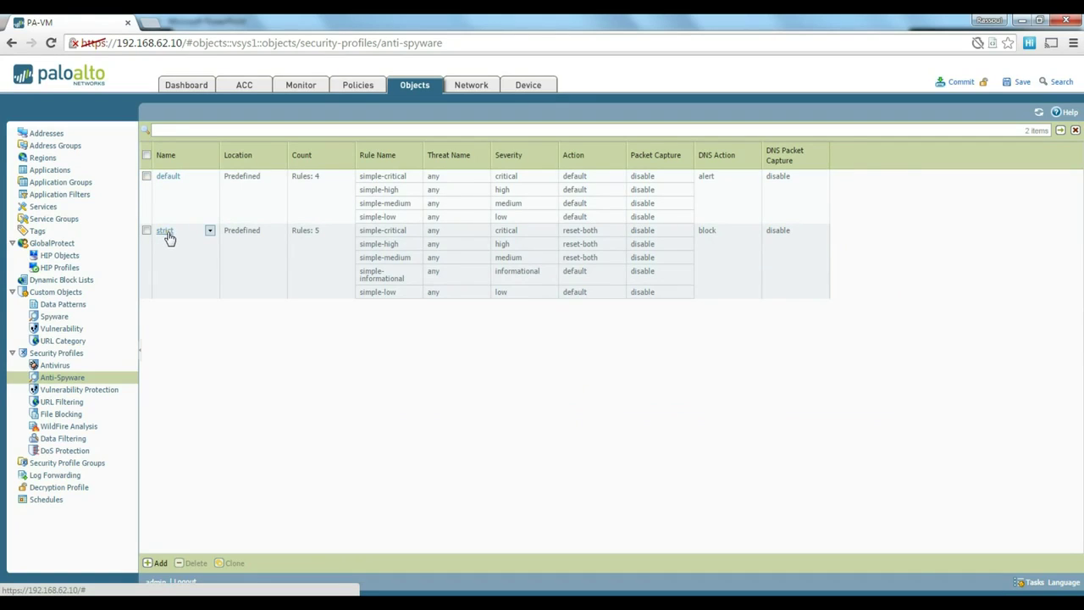
Examine the predefined strict anti-spyware profile's rules, exceptions and DNS signature settings
click(166, 234)
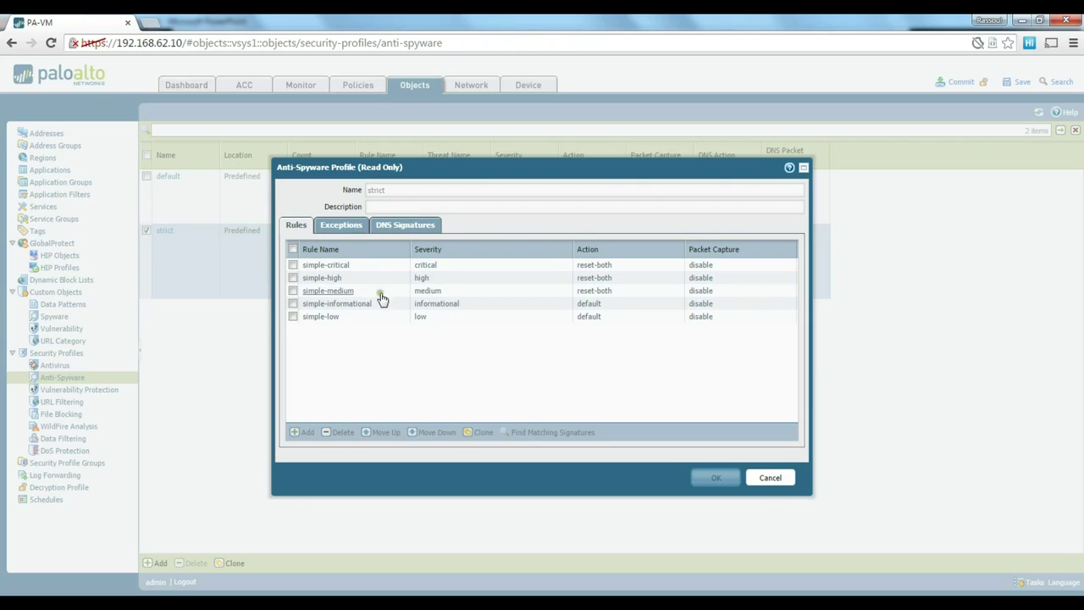
click(355, 231)
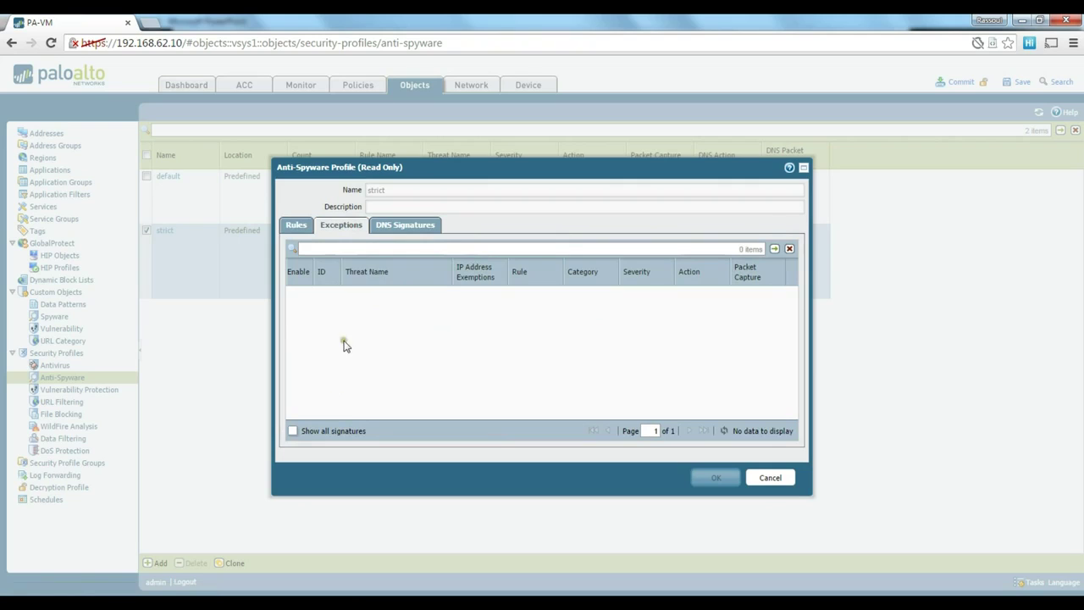
click(404, 227)
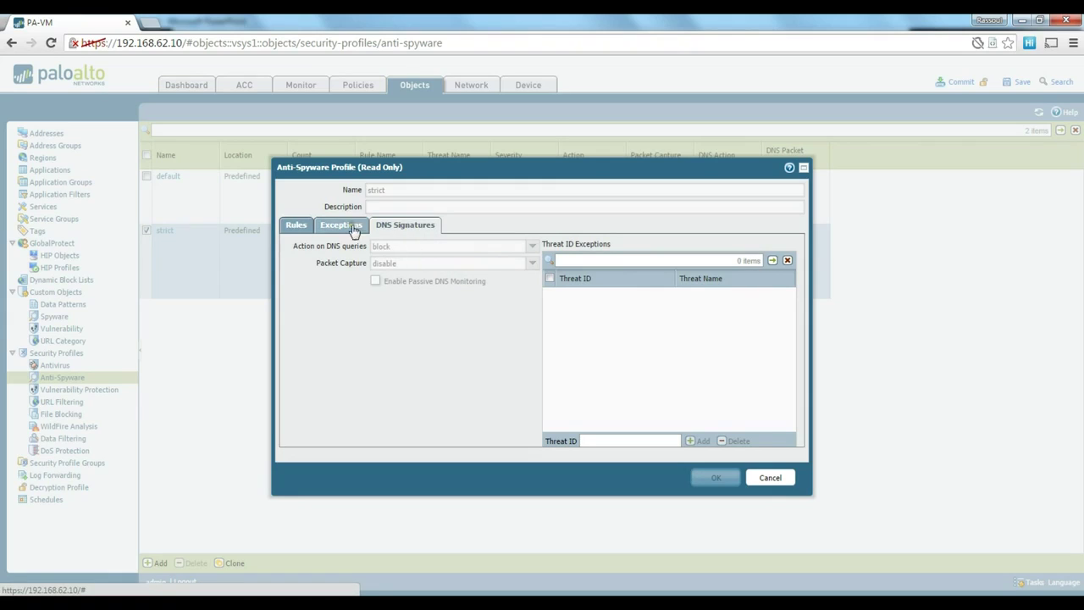
Return to the strict anti-spyware profile's rules, close the profile and clear its selection in the list
click(296, 227)
click(772, 479)
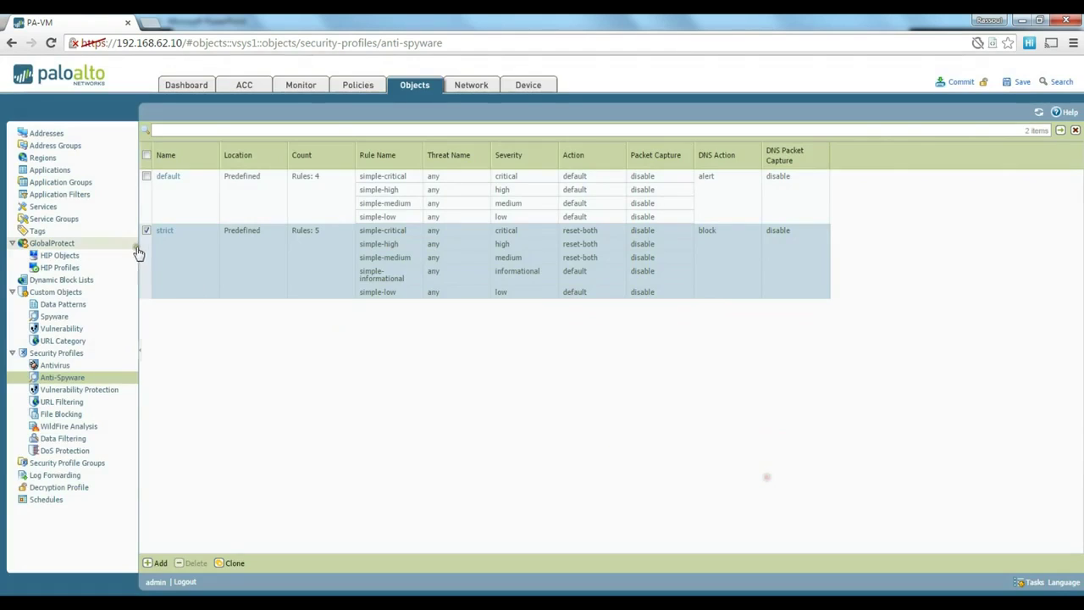
click(148, 232)
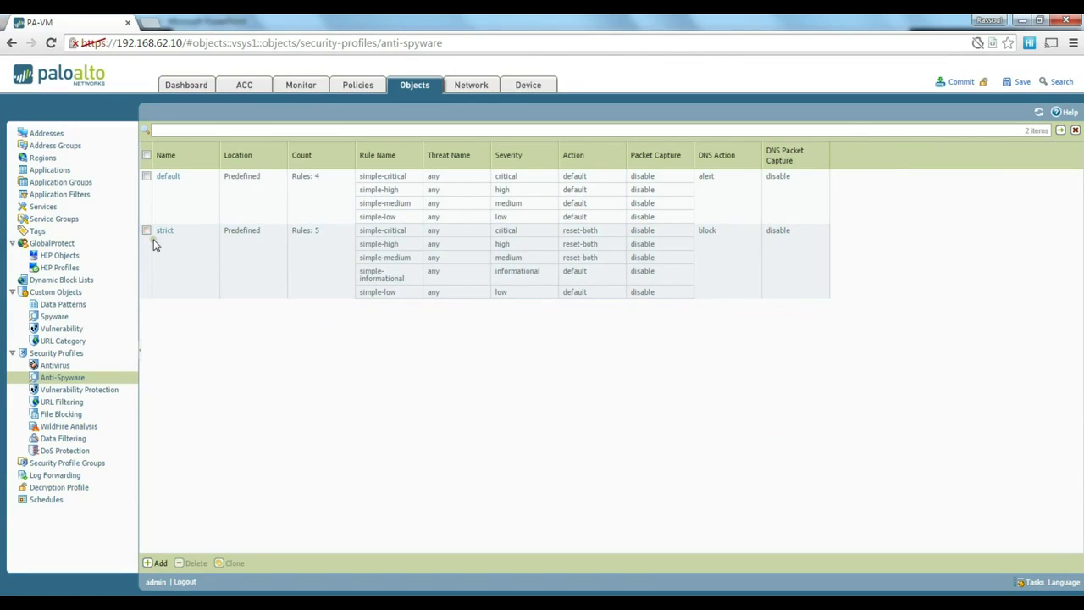
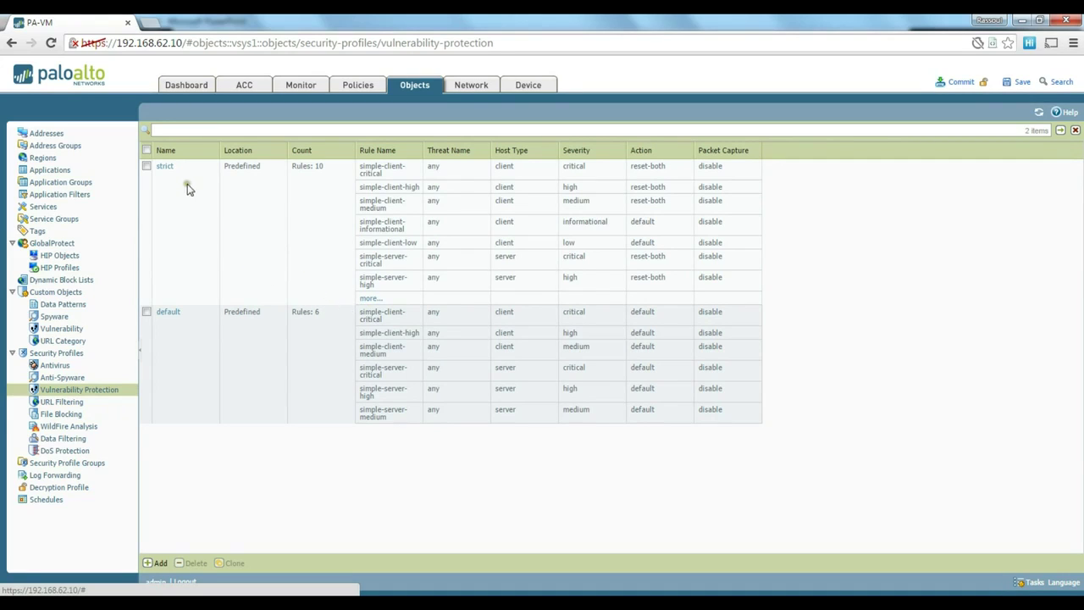
Review the rules and exceptions of the predefined strict vulnerability protection profile, and close it
mouse_move(168, 178)
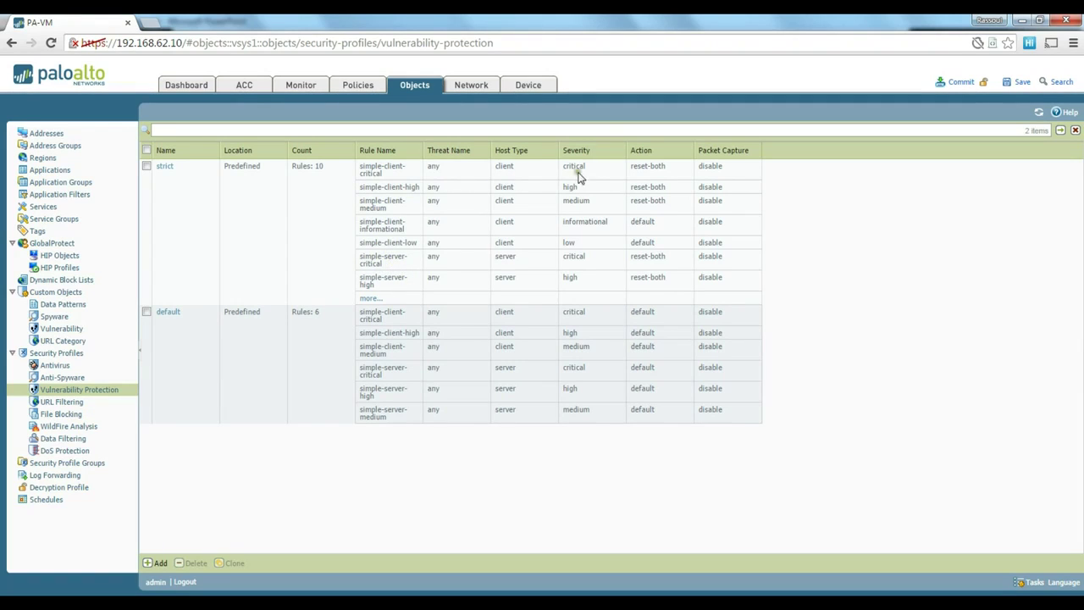
click(164, 167)
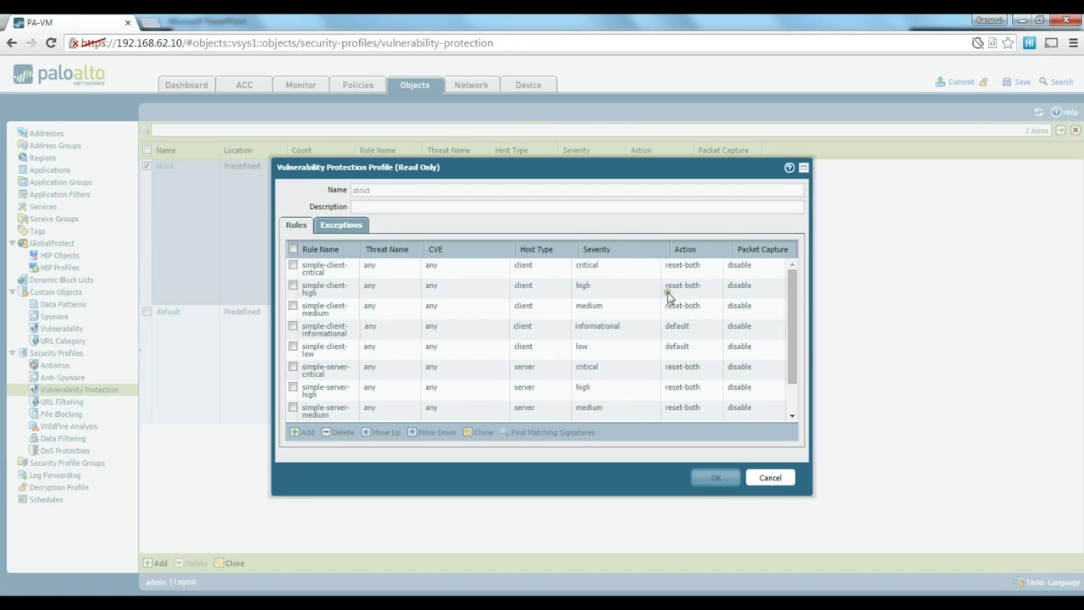
scroll(654, 325, down, 1)
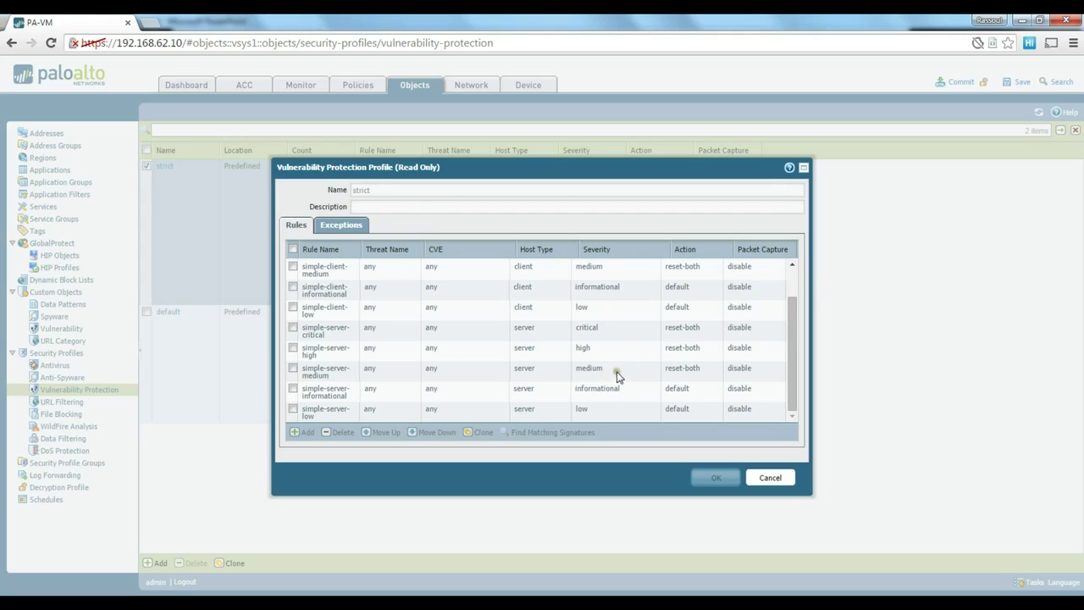
scroll(605, 372, up, 1)
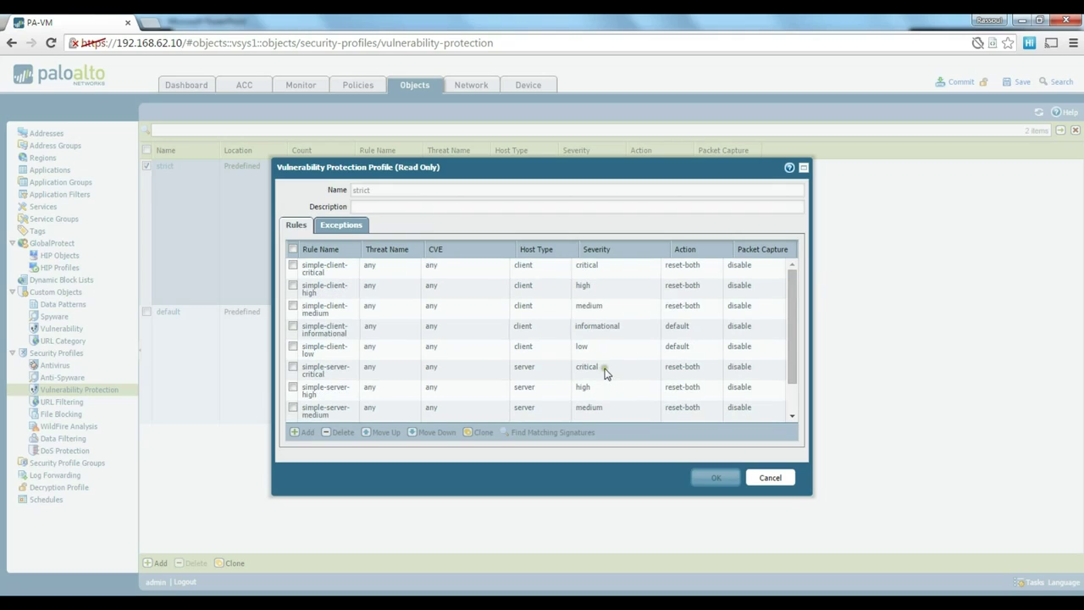
click(341, 227)
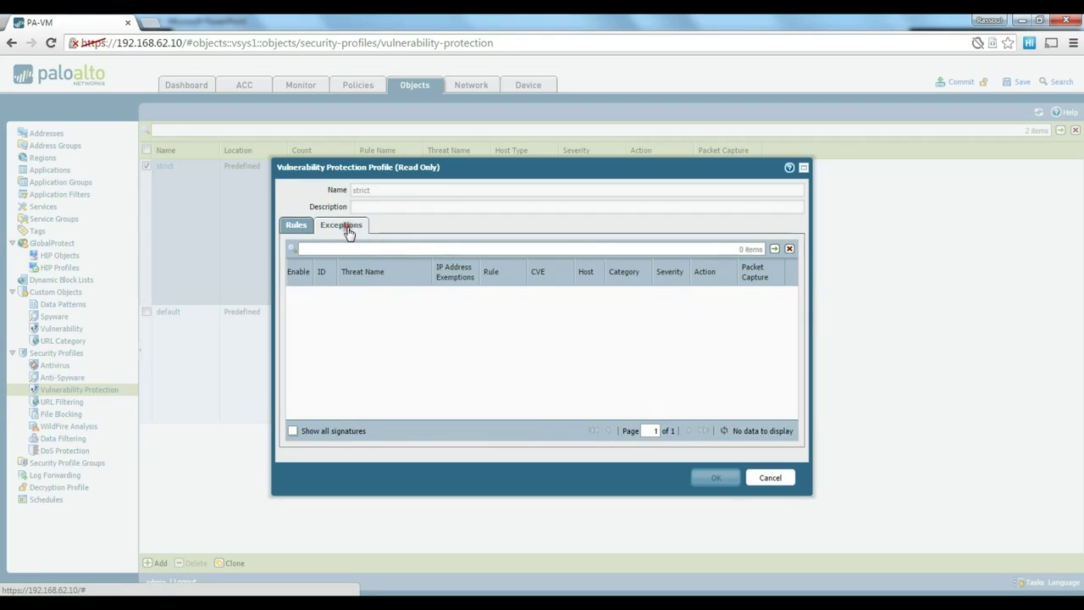
click(296, 227)
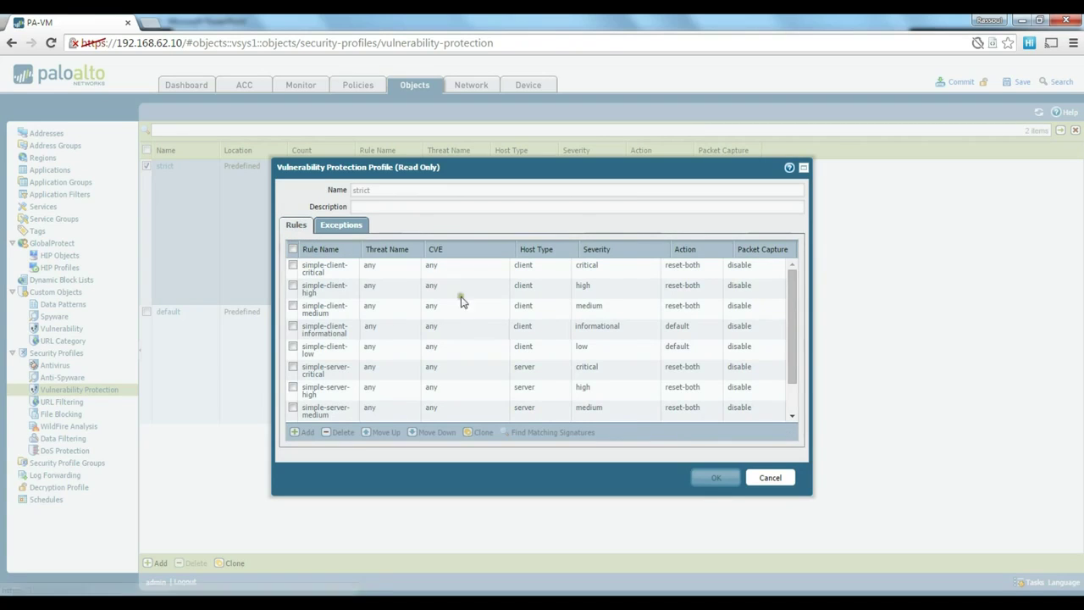
click(771, 478)
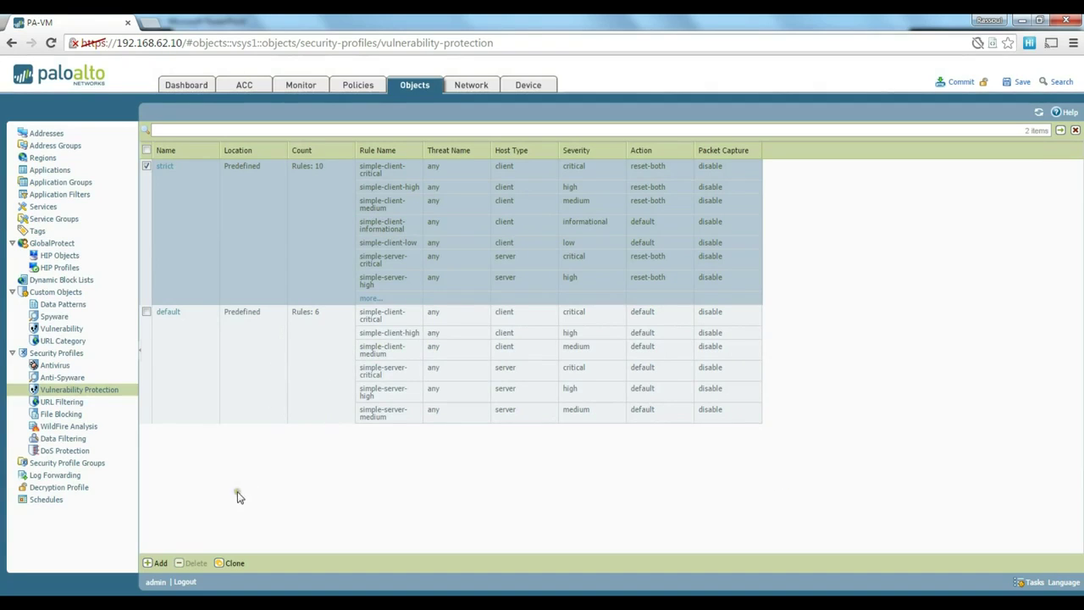
click(155, 564)
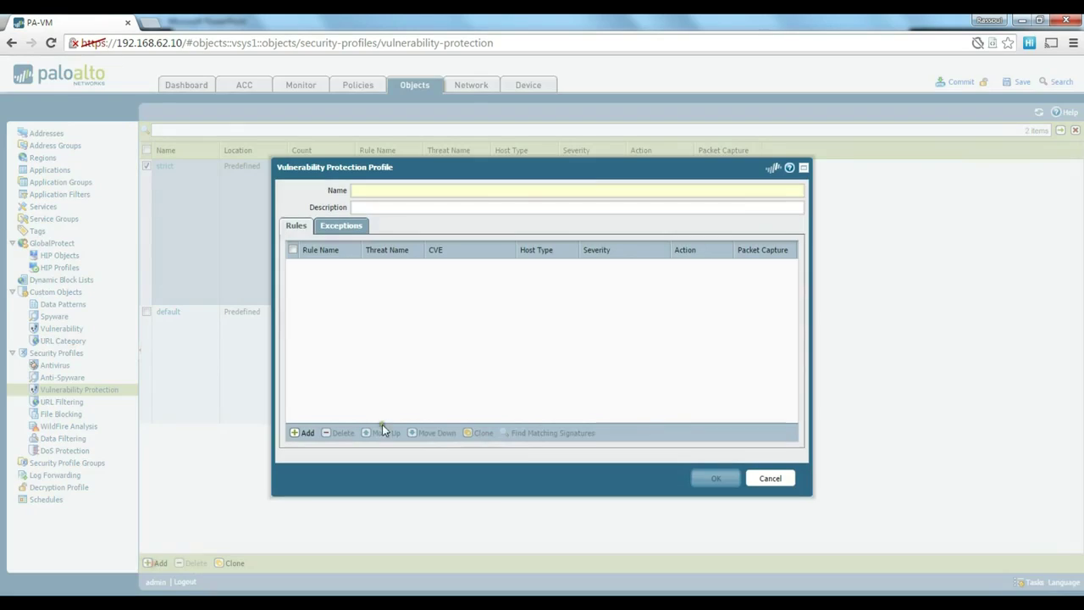
drag(439, 174, 493, 134)
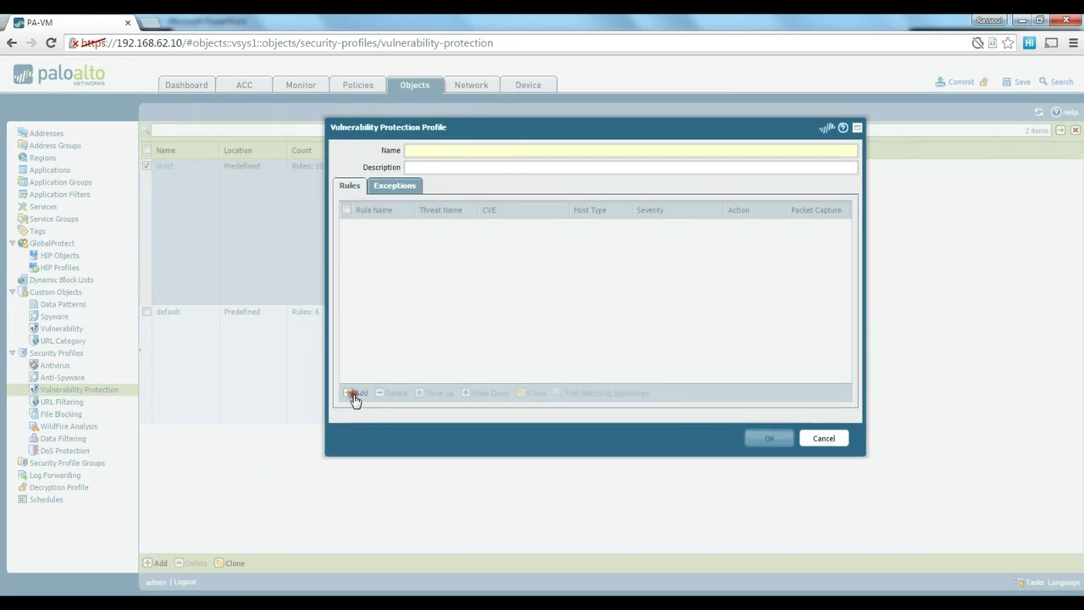
click(355, 394)
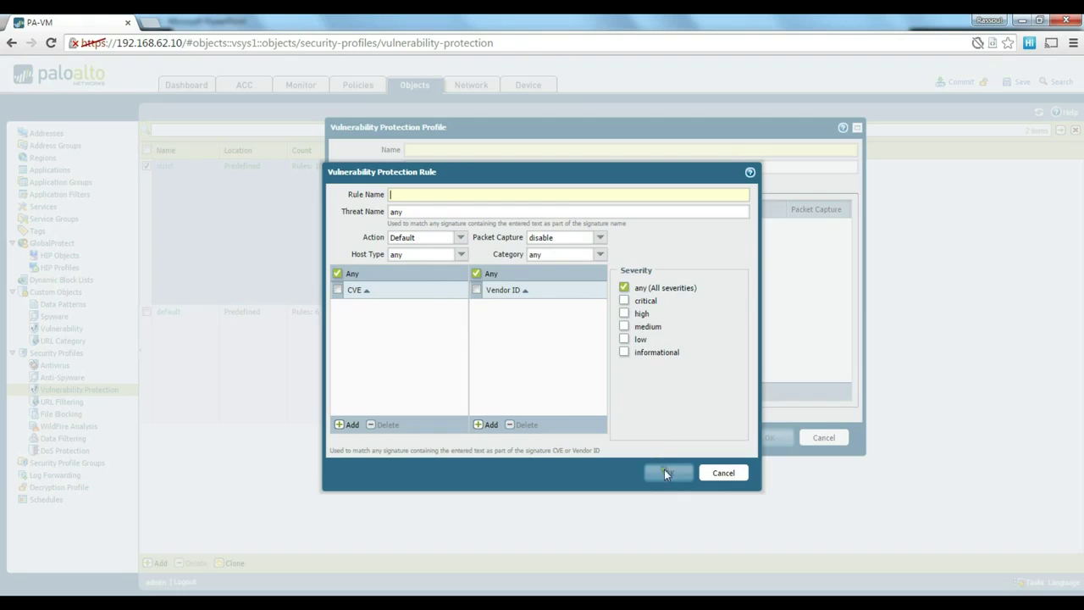
click(725, 473)
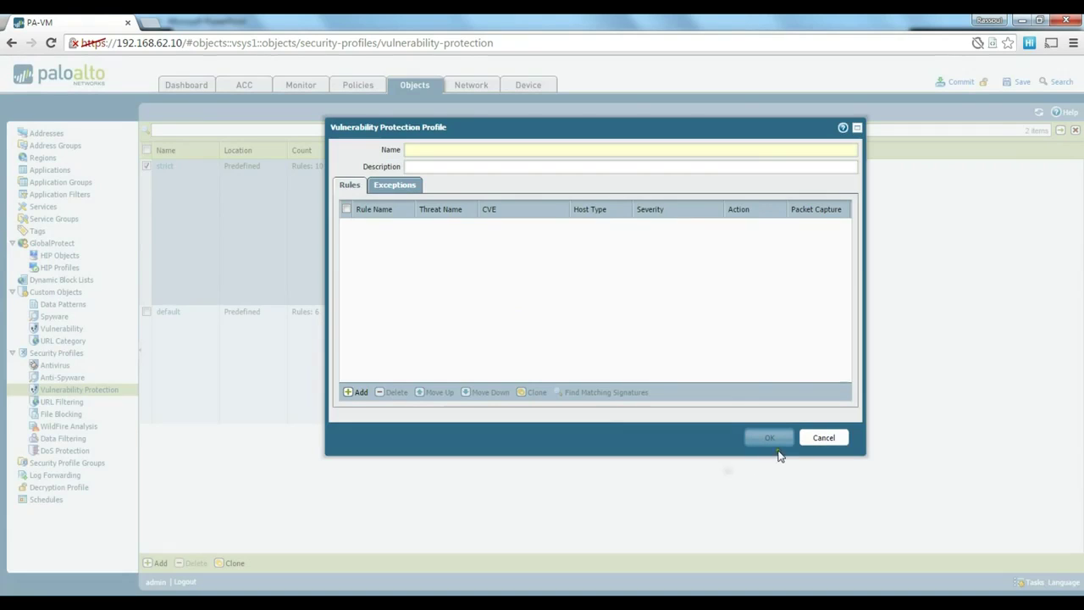
click(831, 442)
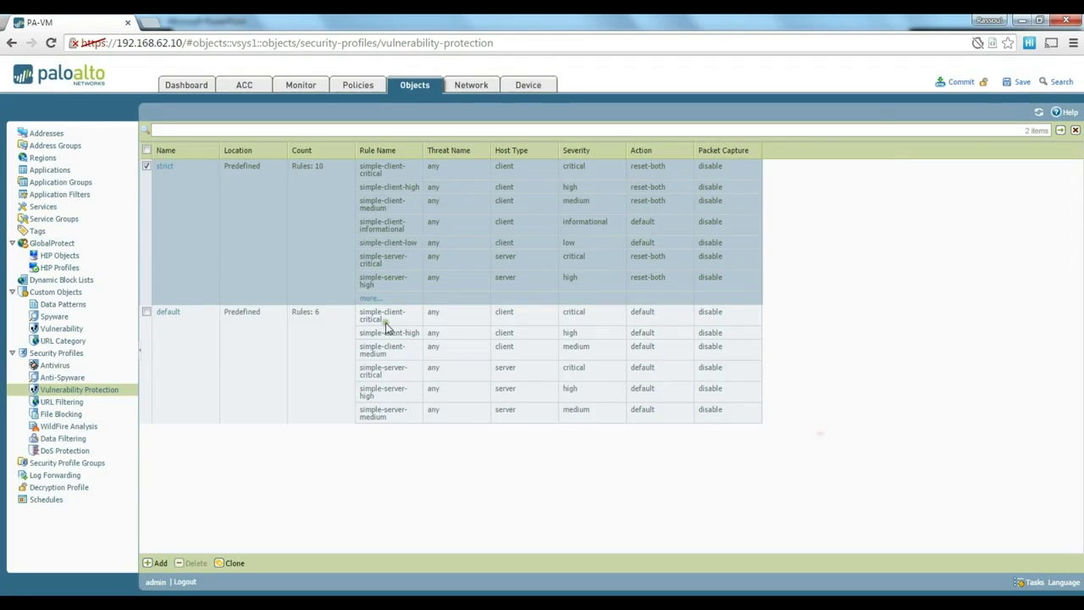
Clone the predefined strict vulnerability protection profile, keeping the option to error out on the first detected validation error
click(233, 567)
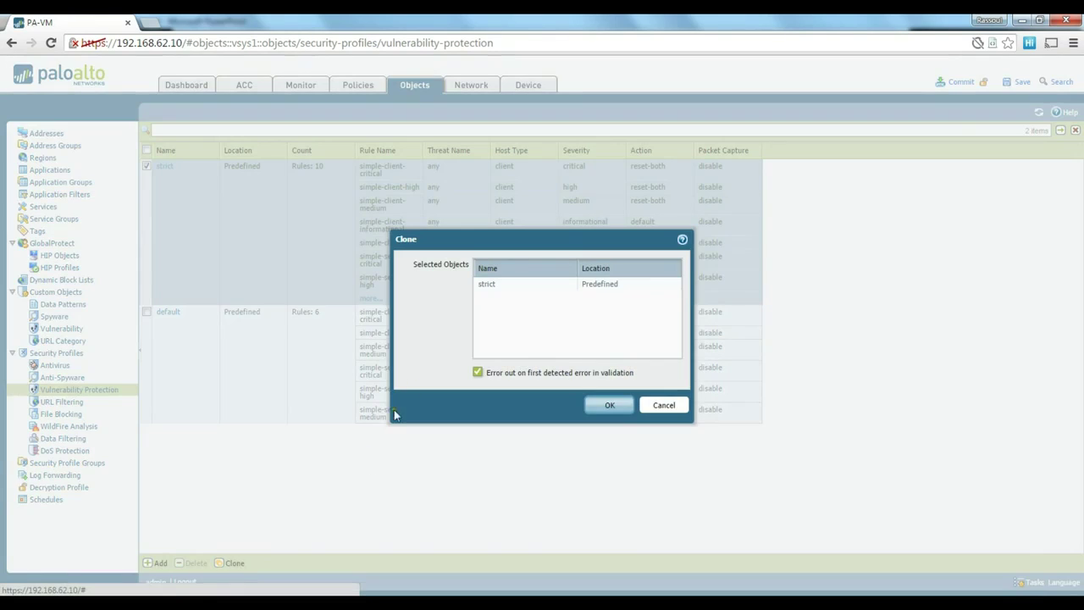
click(486, 284)
click(537, 286)
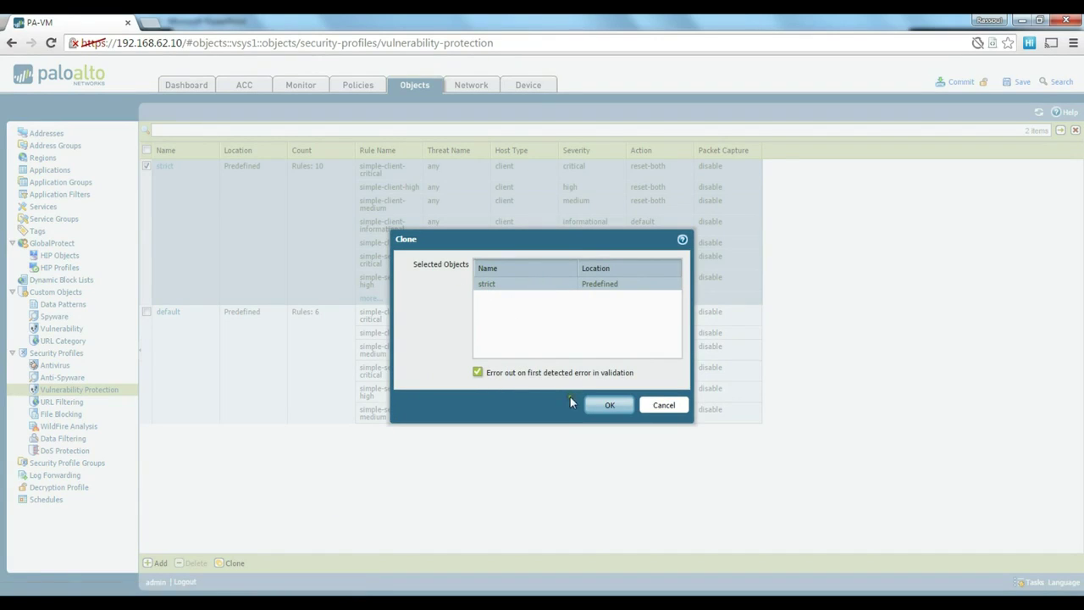
click(606, 407)
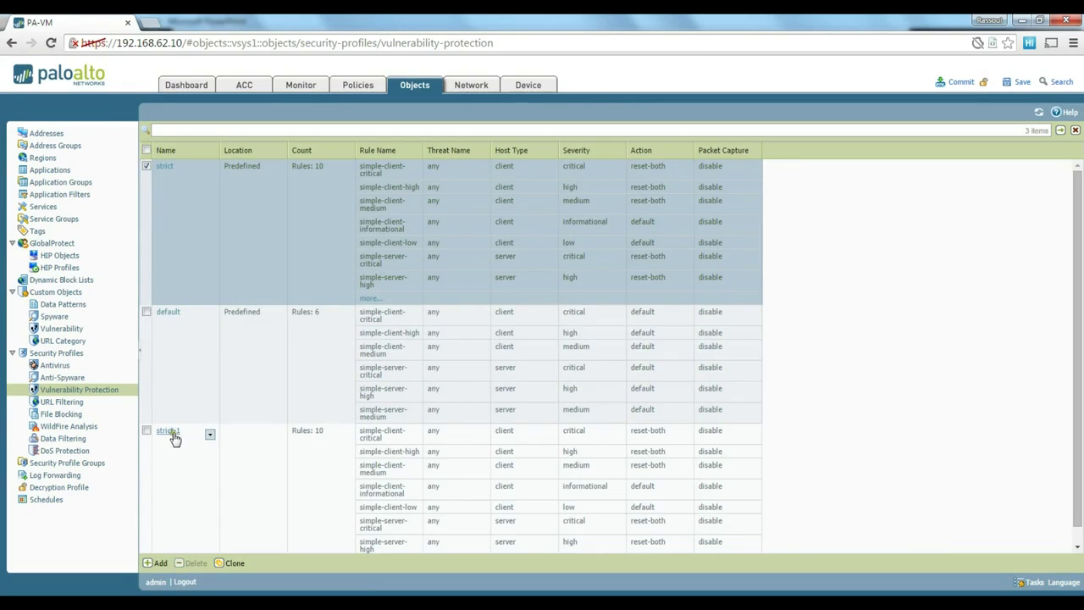
Rename the cloned strict vulnerability protection profile as mystricips
click(173, 437)
click(169, 418)
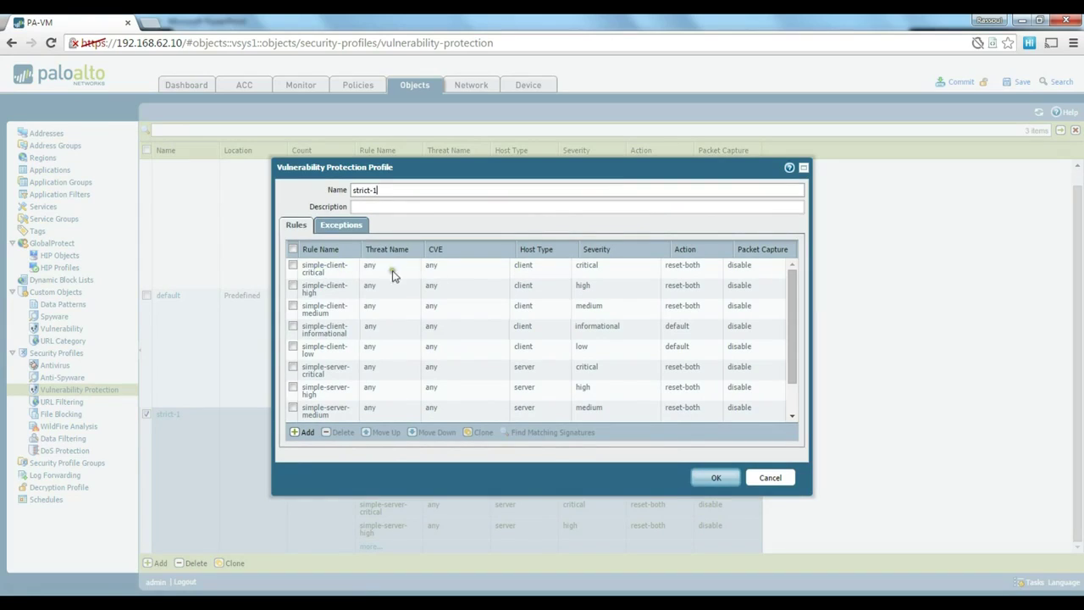
drag(386, 190, 321, 195)
text(mystricips)
Check the simple-client-informational rule's settings without changing them, and save the mystricips profile
scroll(699, 357, down, 2)
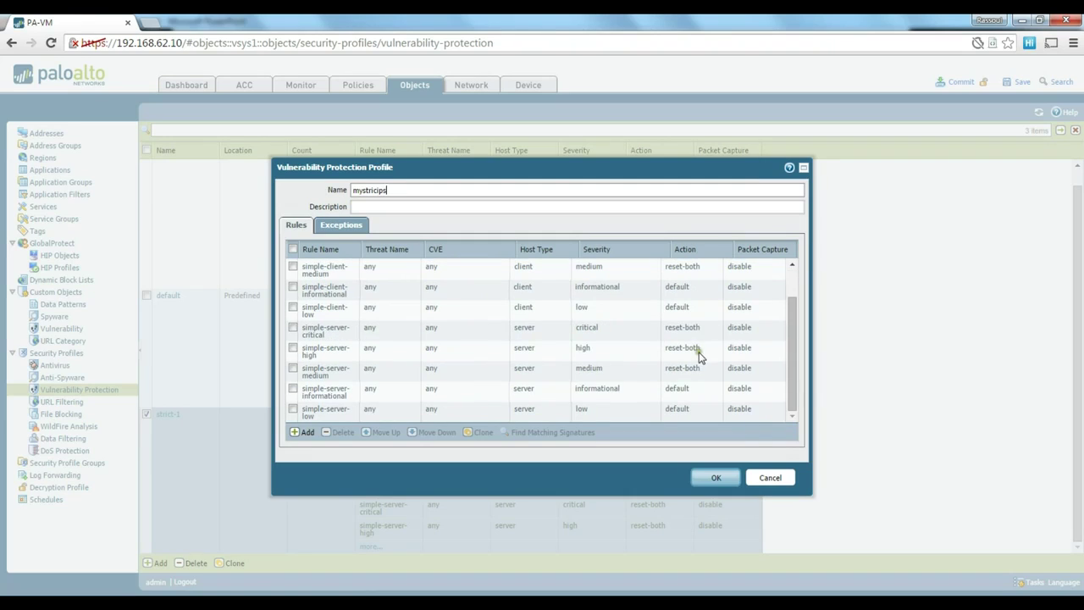
click(626, 372)
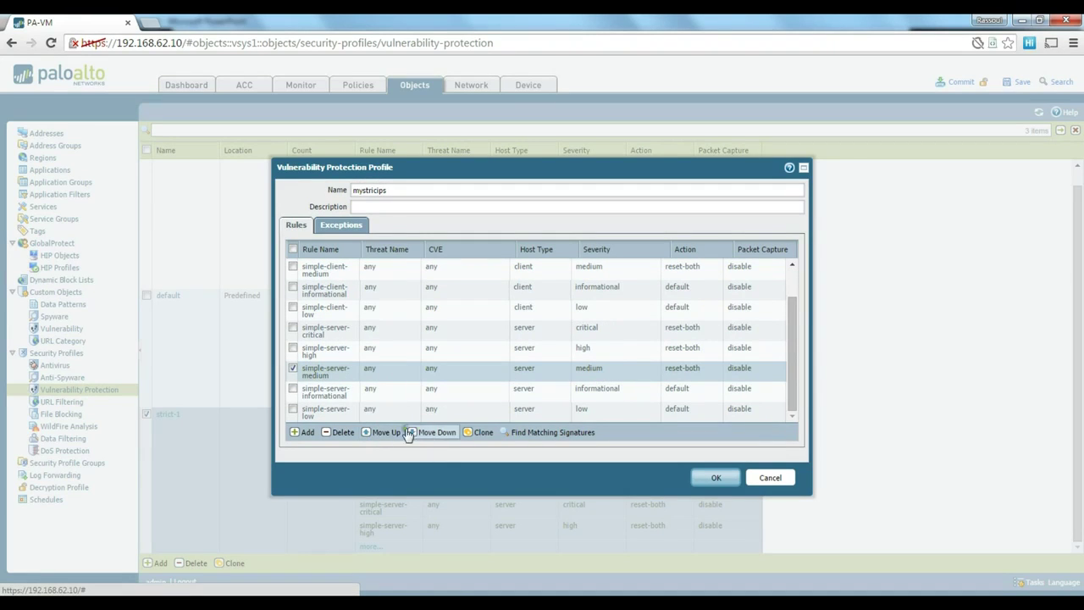
click(310, 292)
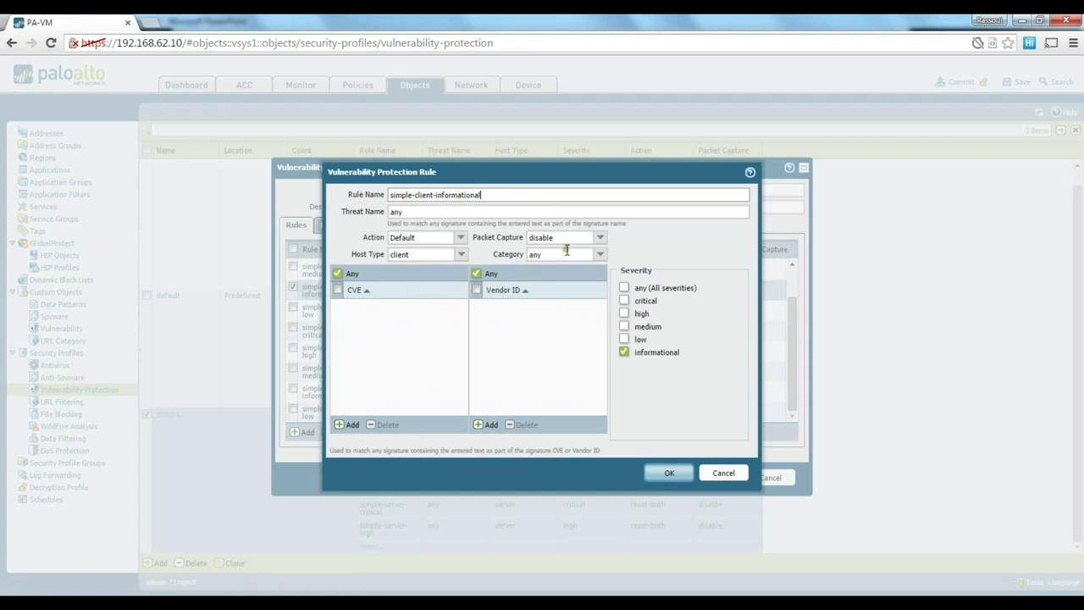
click(720, 475)
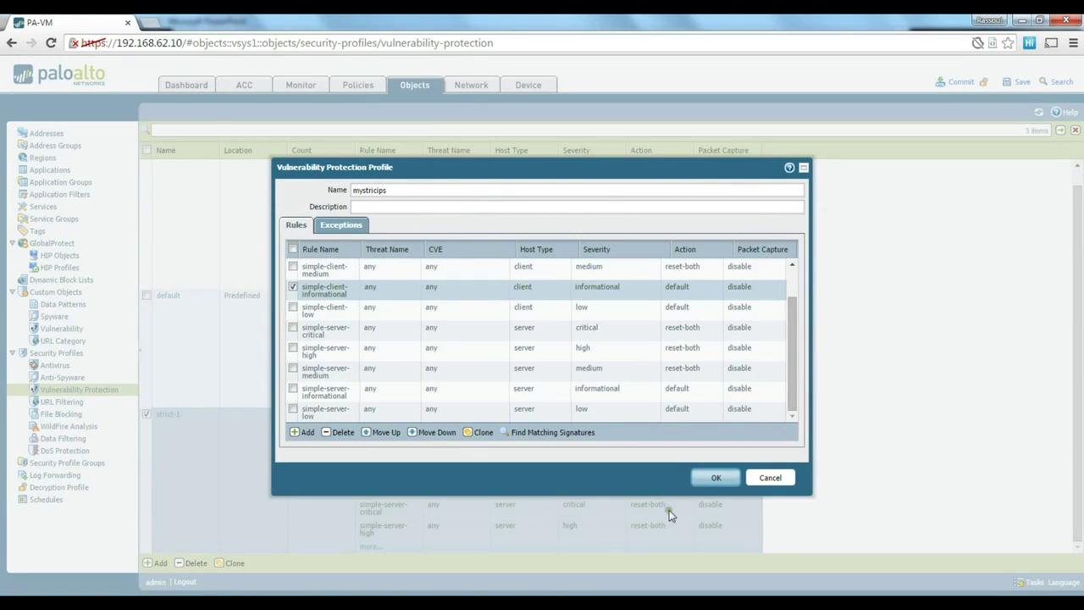
click(713, 479)
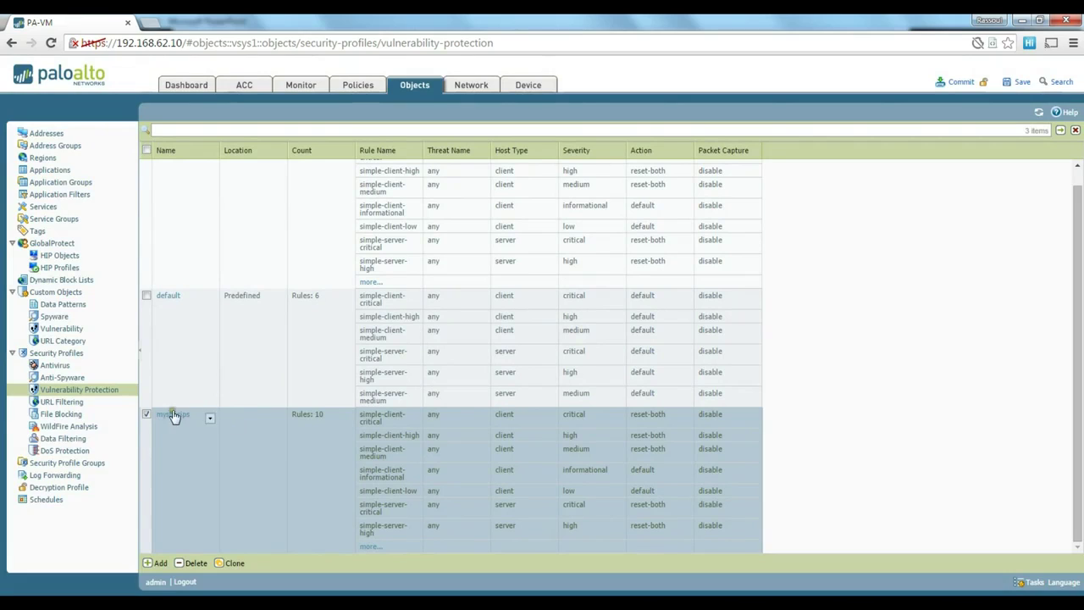
Review the category actions of the predefined default URL filtering profile, and close it
click(64, 402)
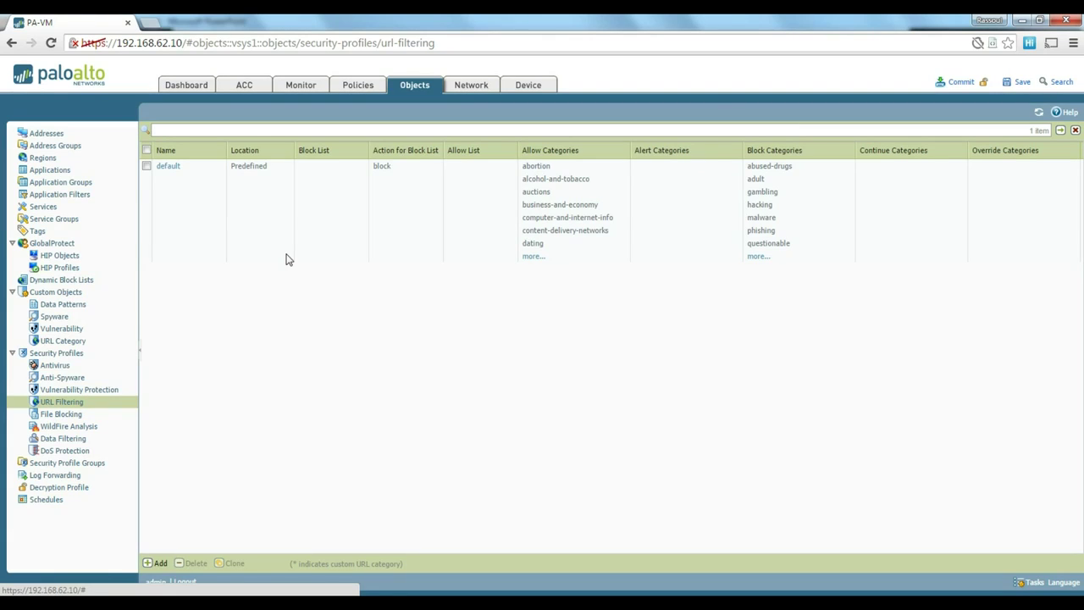
click(169, 168)
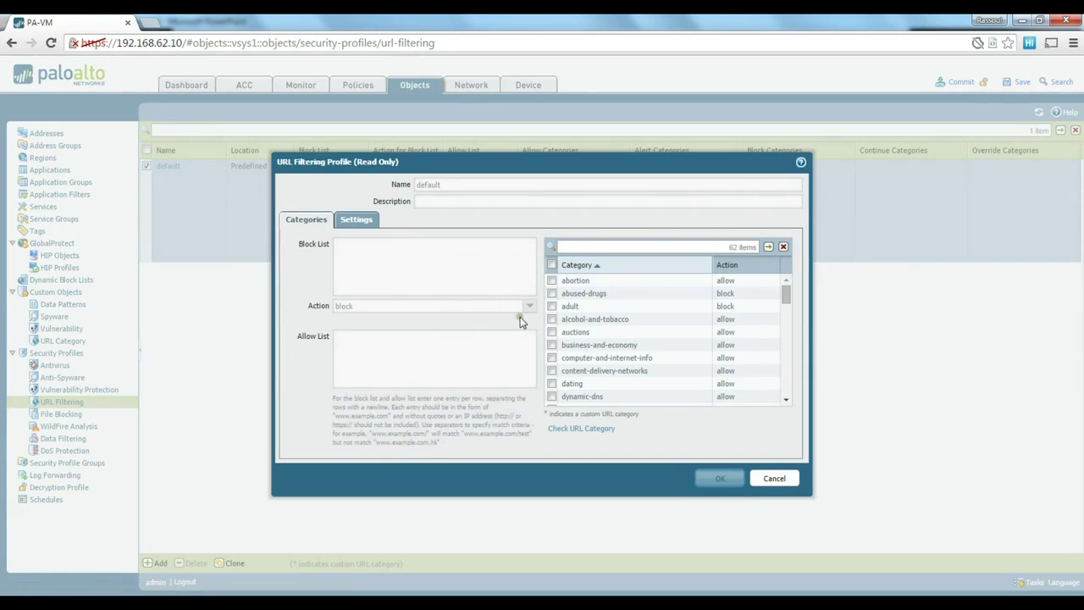
click(776, 478)
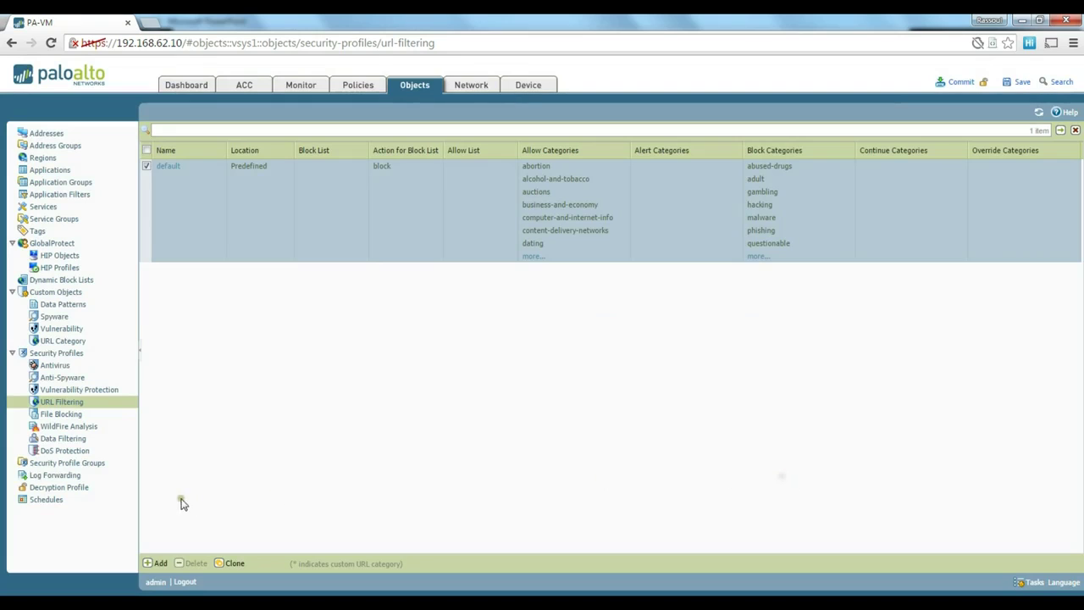
Create a new URL filtering profile named myurlprofile
click(156, 565)
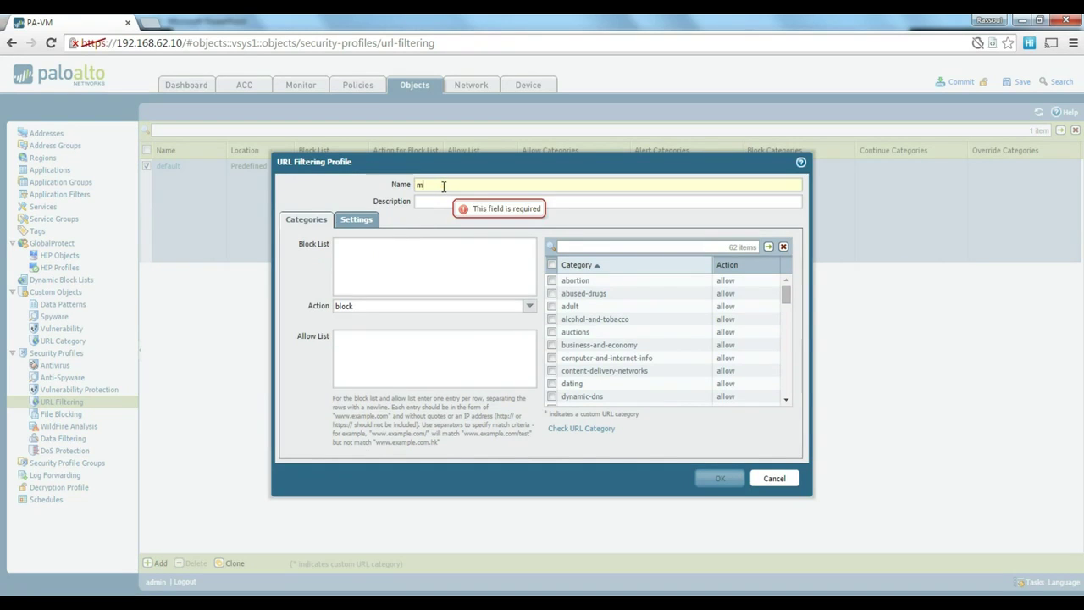
text(myurlprofile)
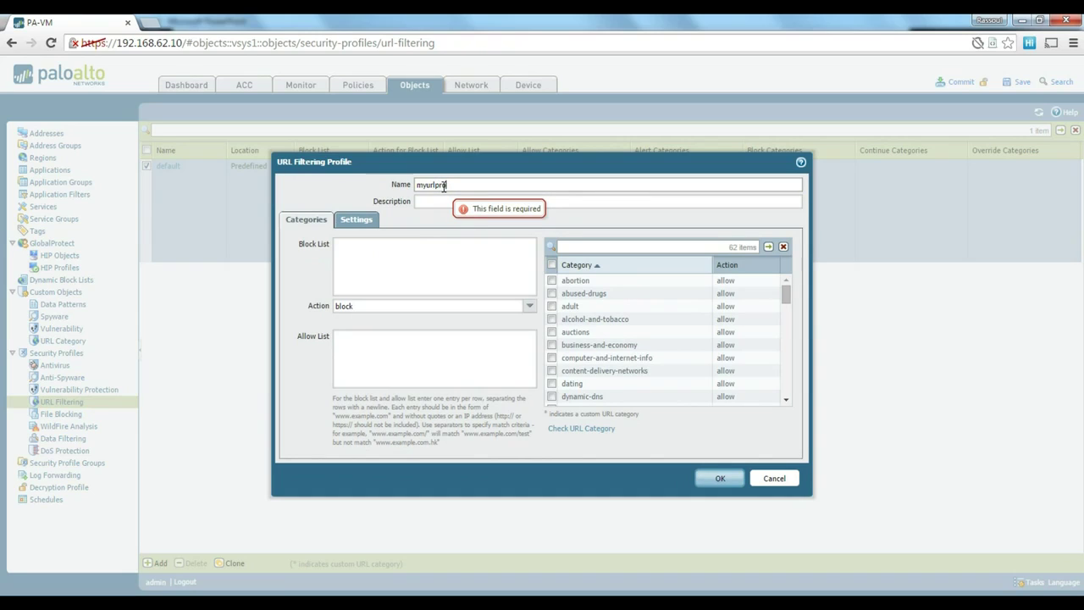
click(370, 261)
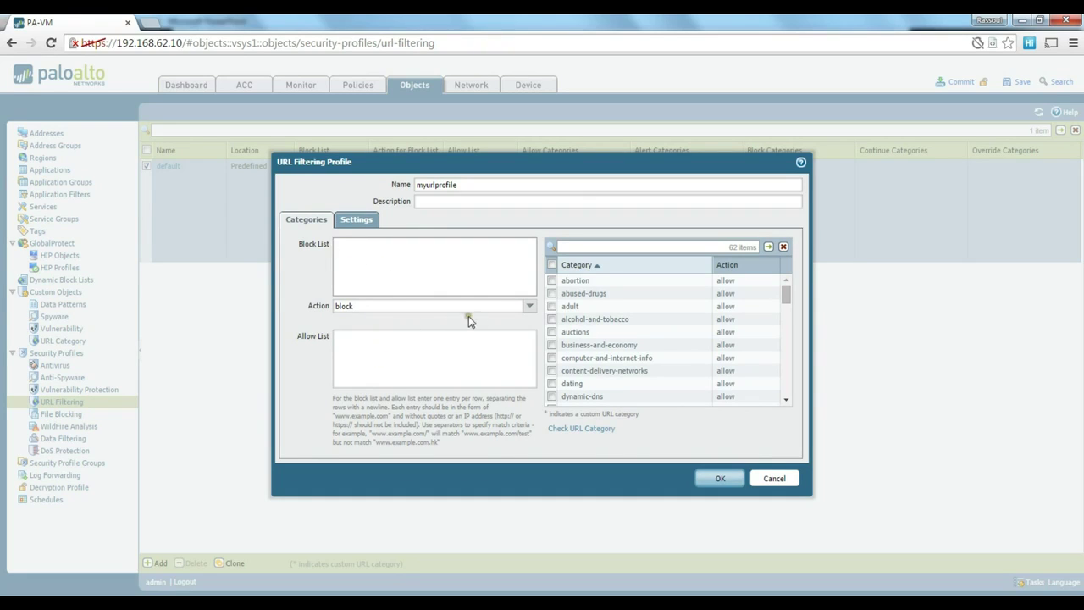
Examine the actions available for the URL filtering profile's block list, leaving it on block
click(530, 306)
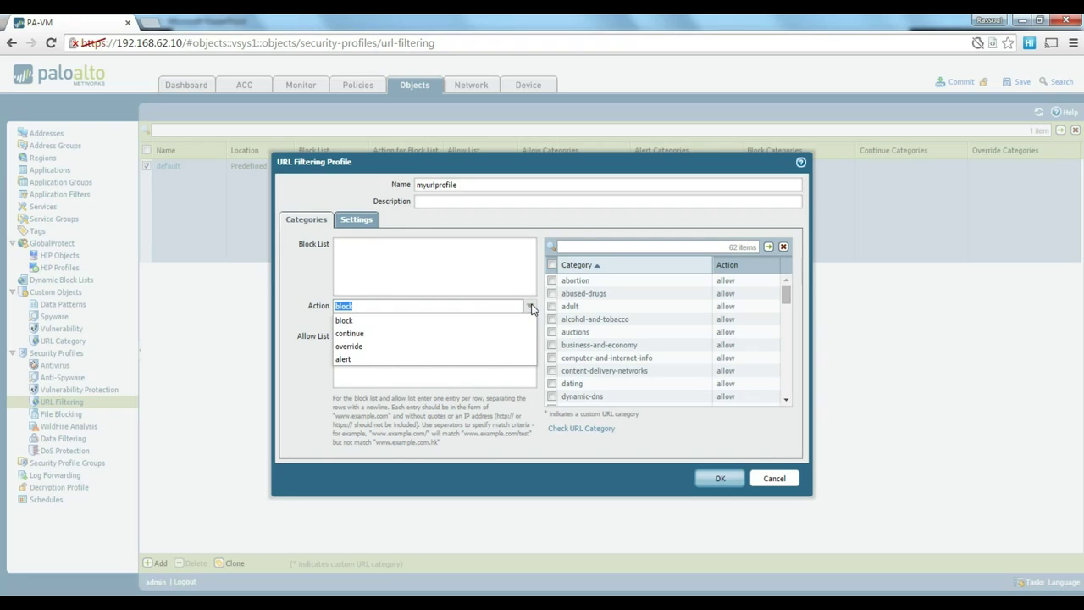
click(530, 307)
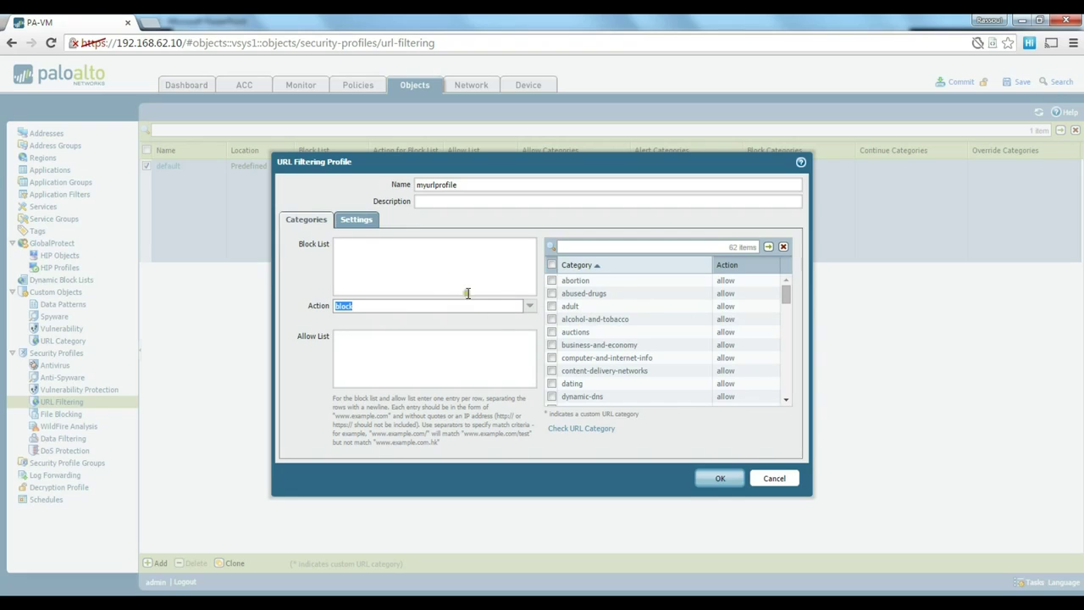
click(525, 308)
click(373, 254)
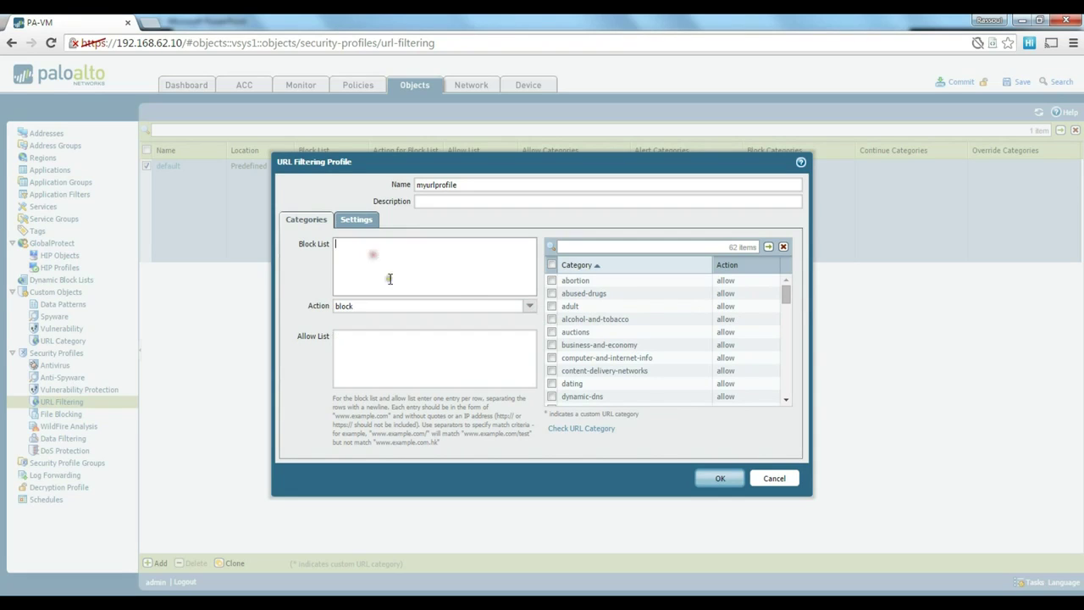
click(530, 306)
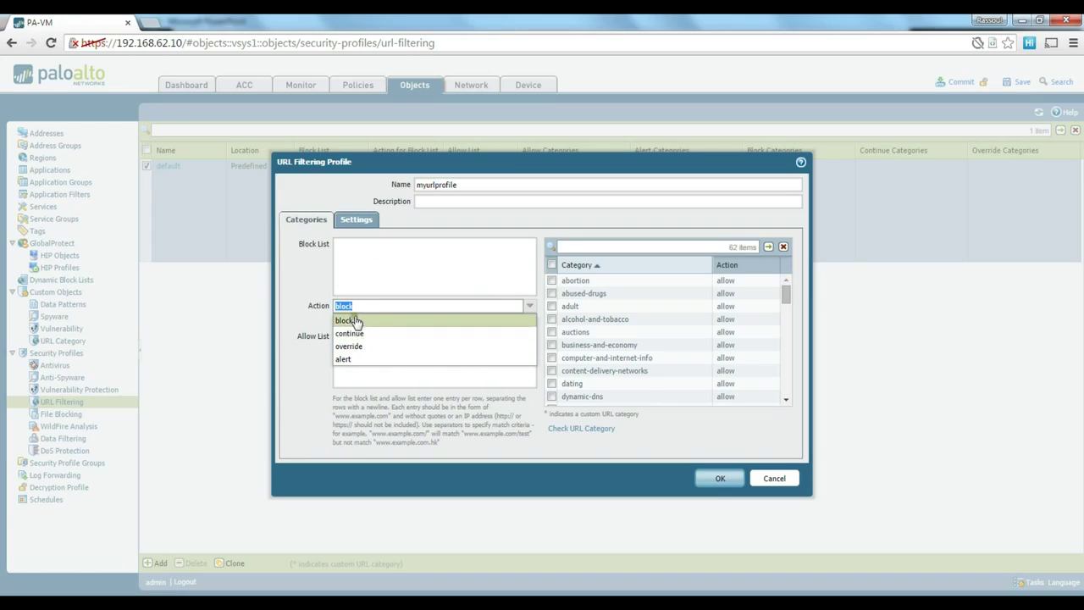
click(357, 280)
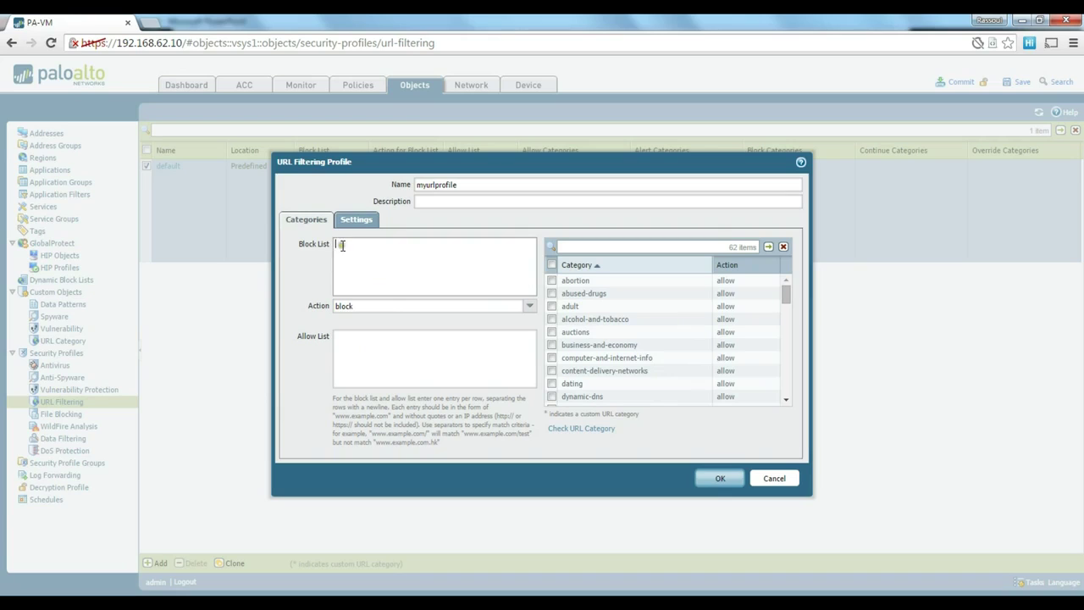
Set the action of the adult and abused-drugs categories to block in myurlprofile
click(552, 306)
click(726, 309)
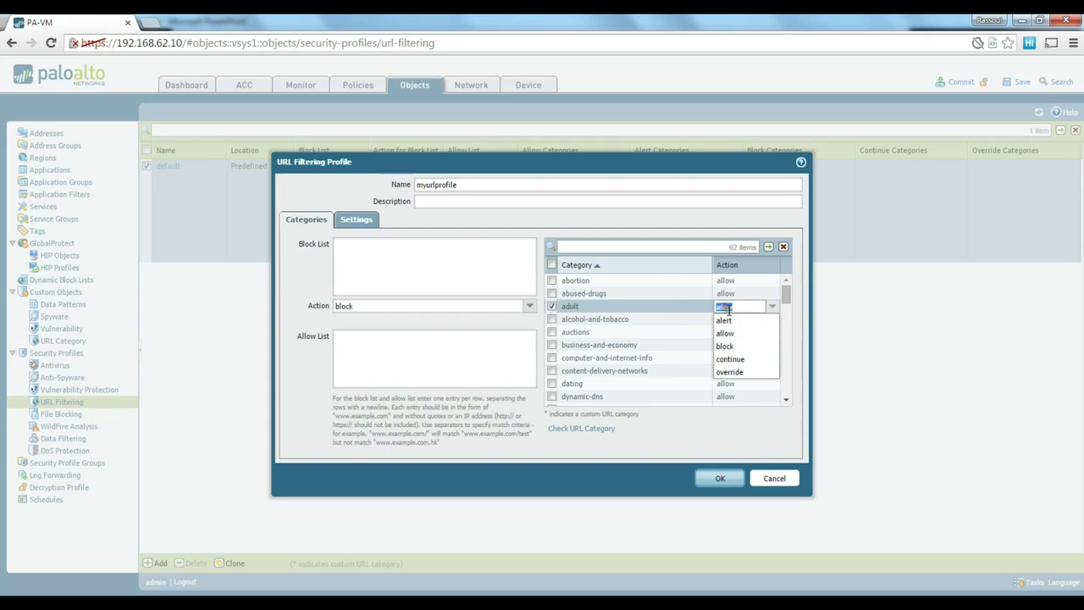
click(749, 348)
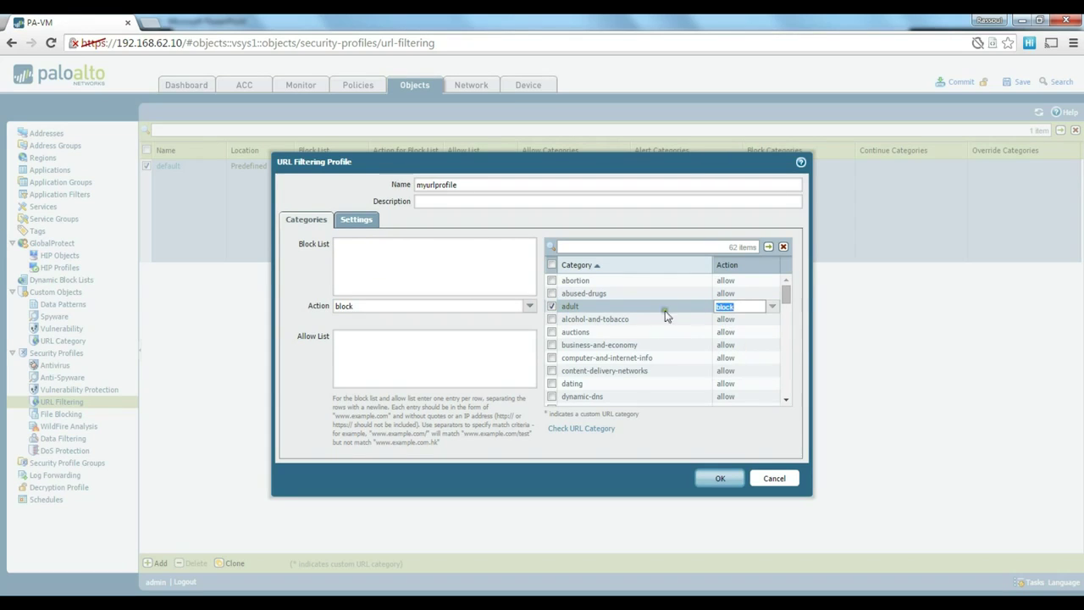
click(736, 295)
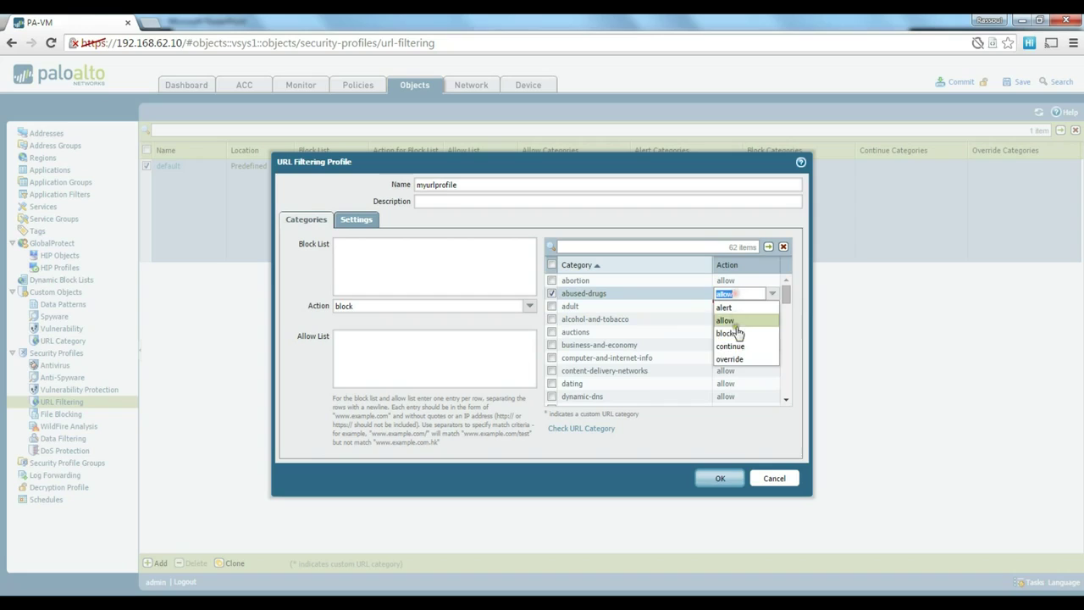
click(733, 336)
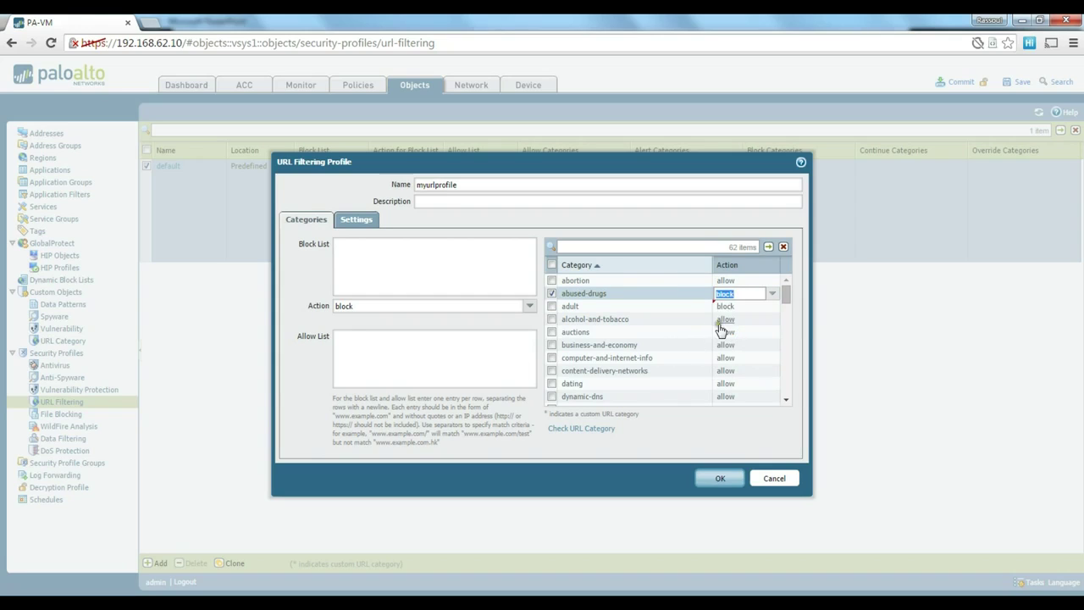
Set the dating category's action to alert and the gambling category's action to block
click(725, 383)
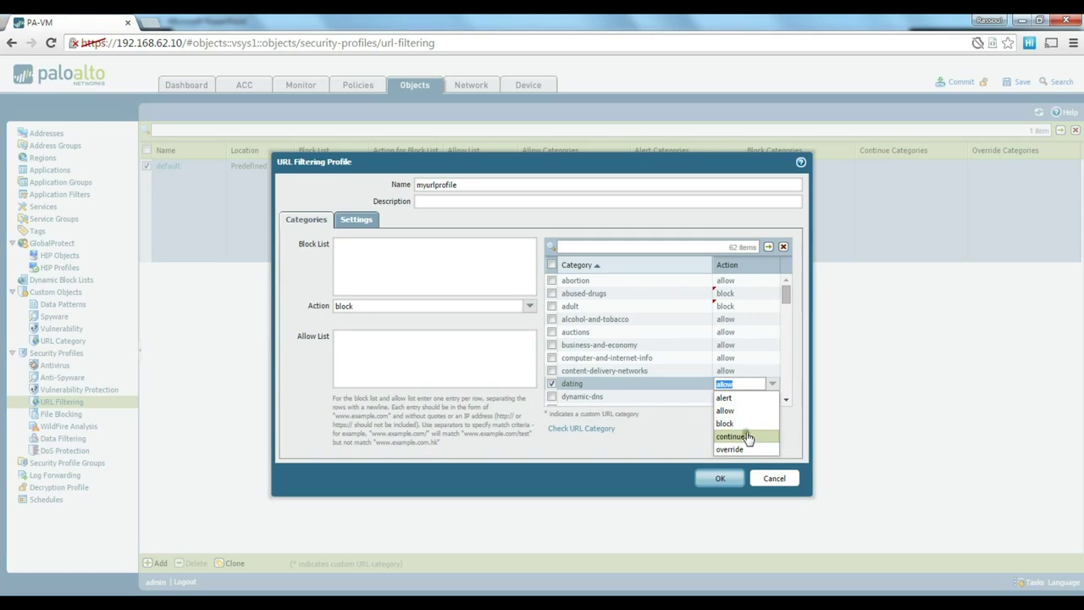
click(724, 397)
click(786, 401)
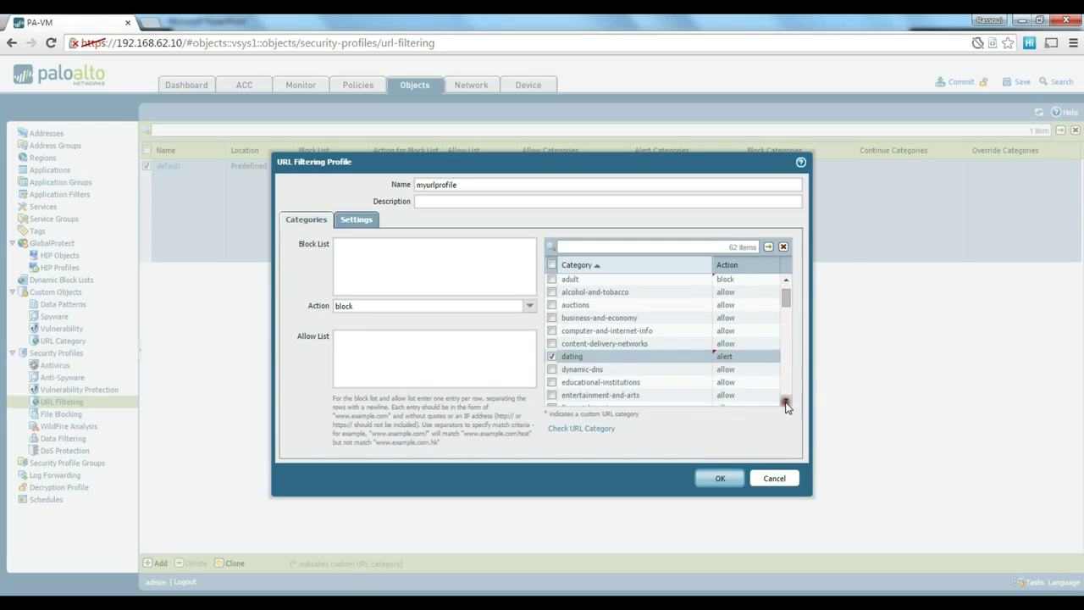
click(786, 401)
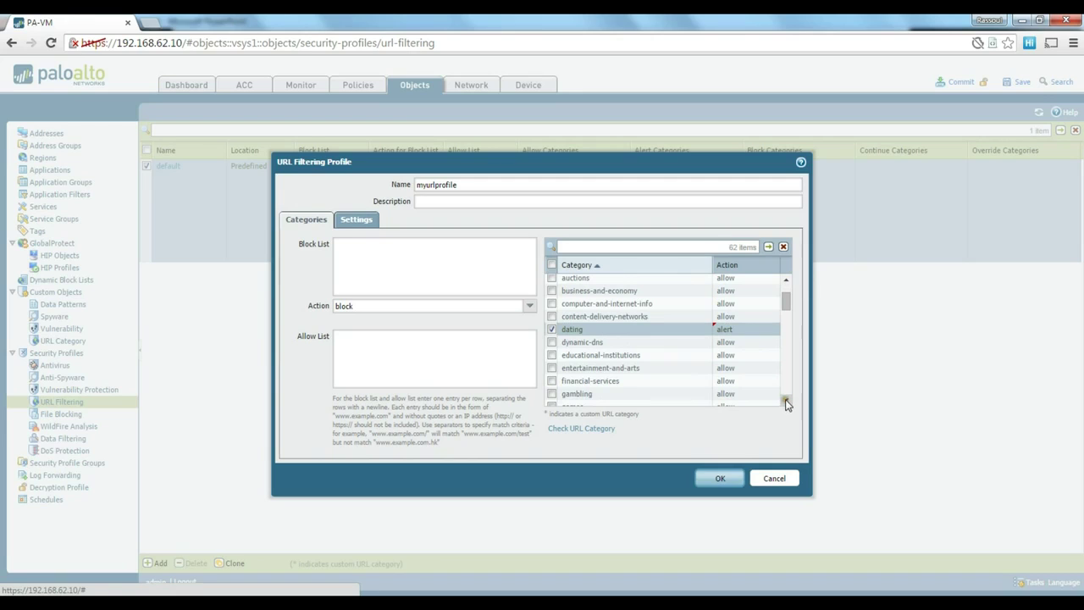
click(785, 401)
click(785, 401)
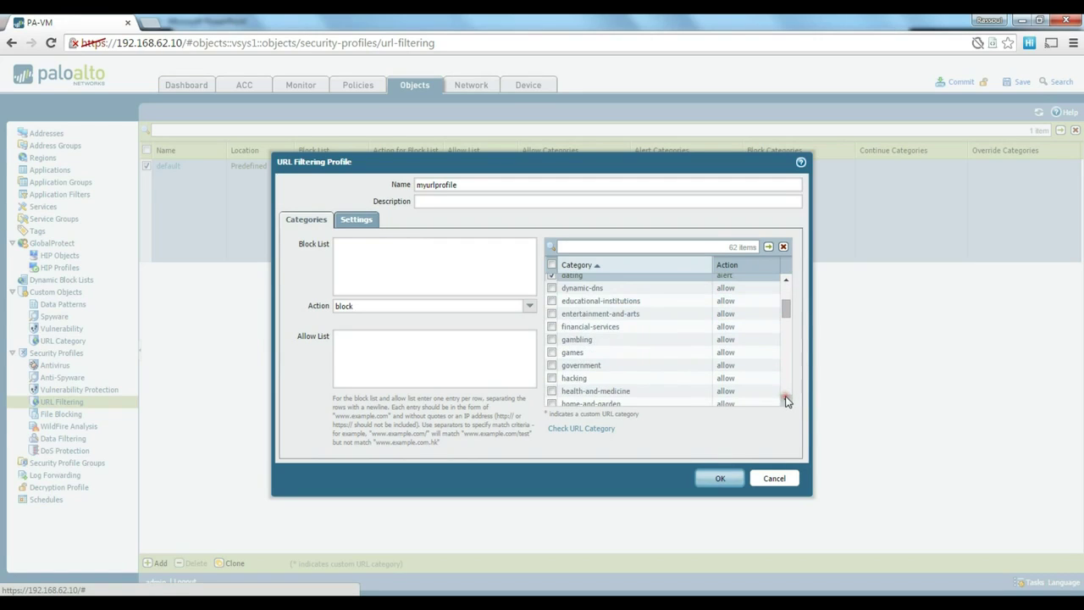
click(725, 339)
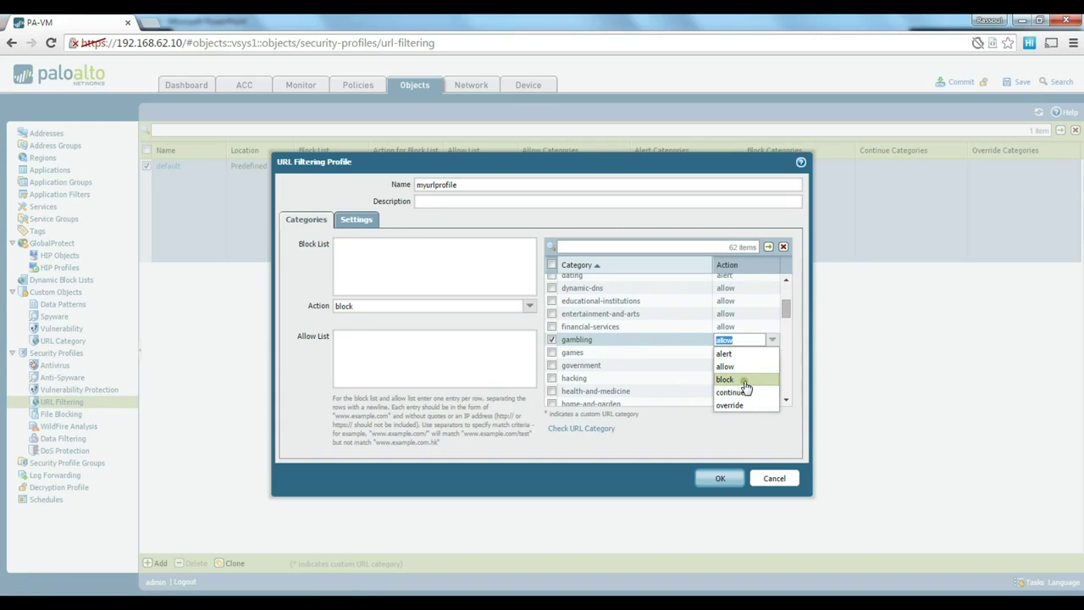
click(748, 380)
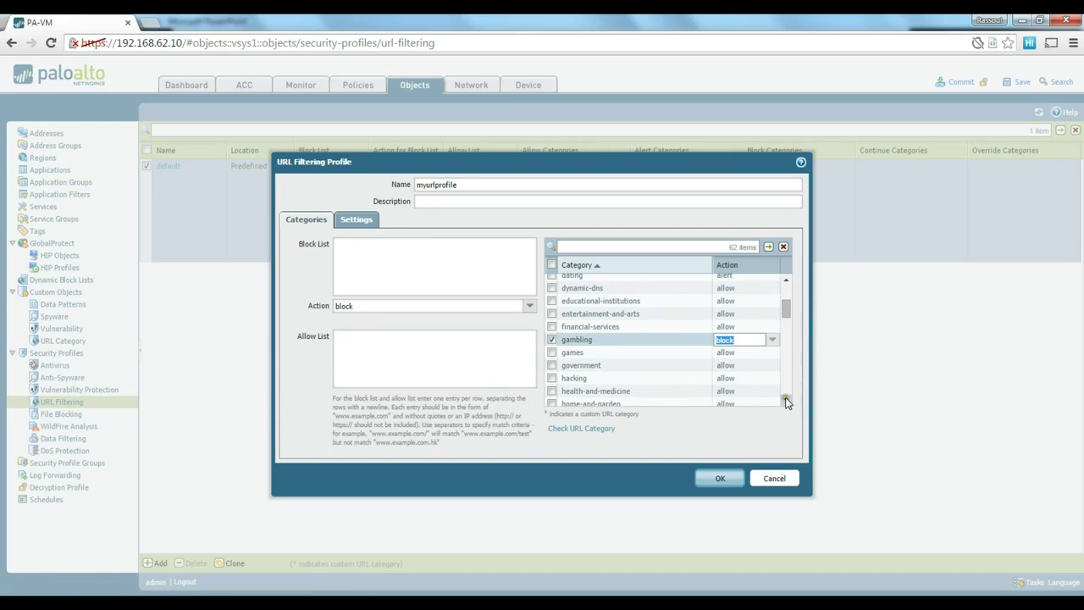
Look over the remaining URL categories without changing them, and save myurlprofile
click(786, 399)
click(785, 400)
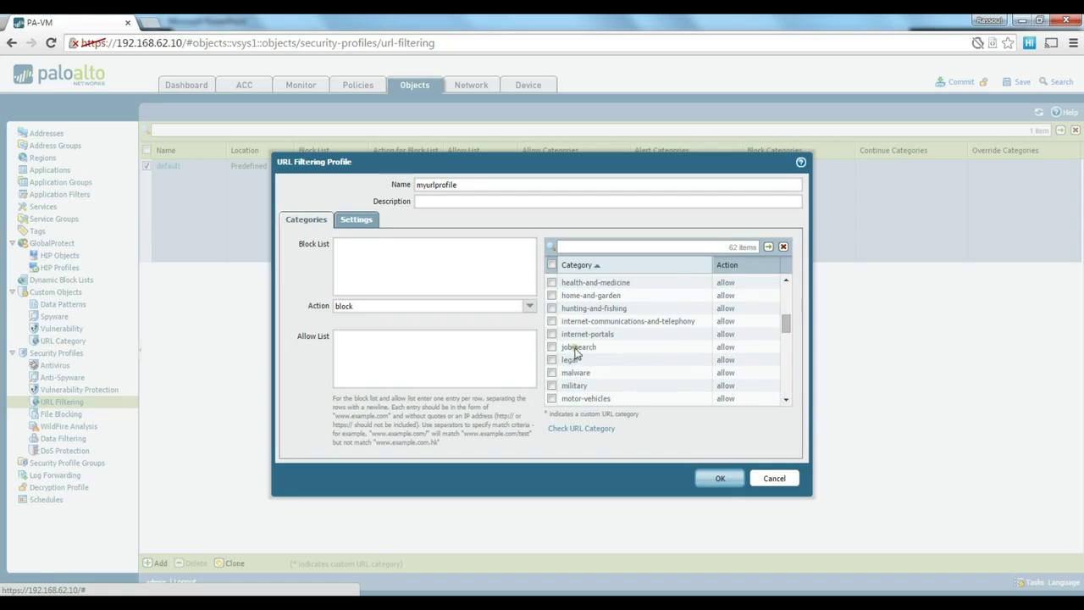
mouse_move(786, 323)
mouse_down()
mouse_move(784, 378)
mouse_move(794, 285)
mouse_move(789, 403)
mouse_move(787, 290)
mouse_up()
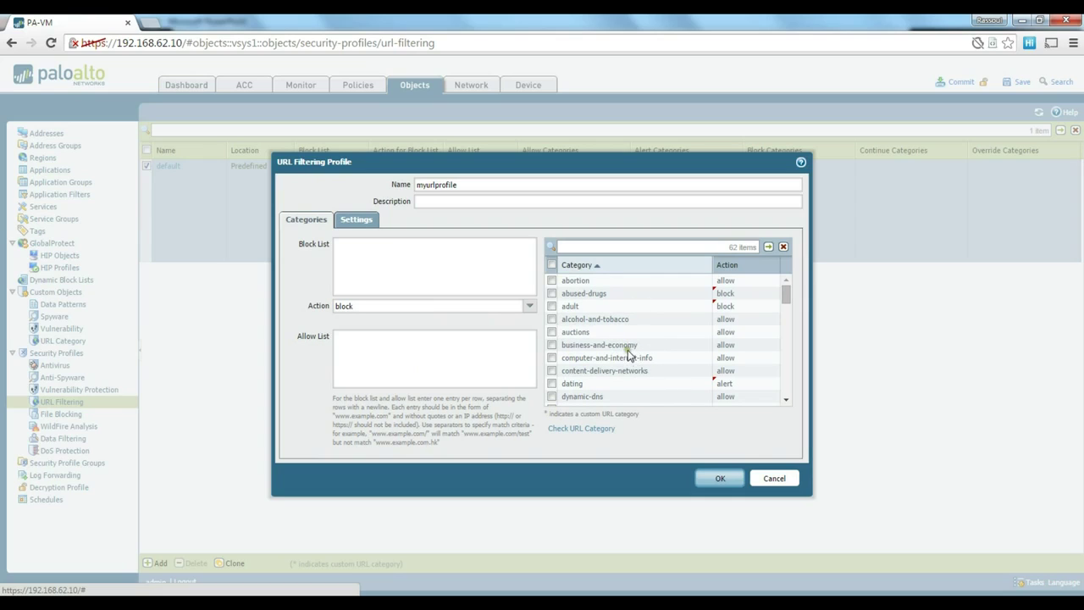
click(716, 479)
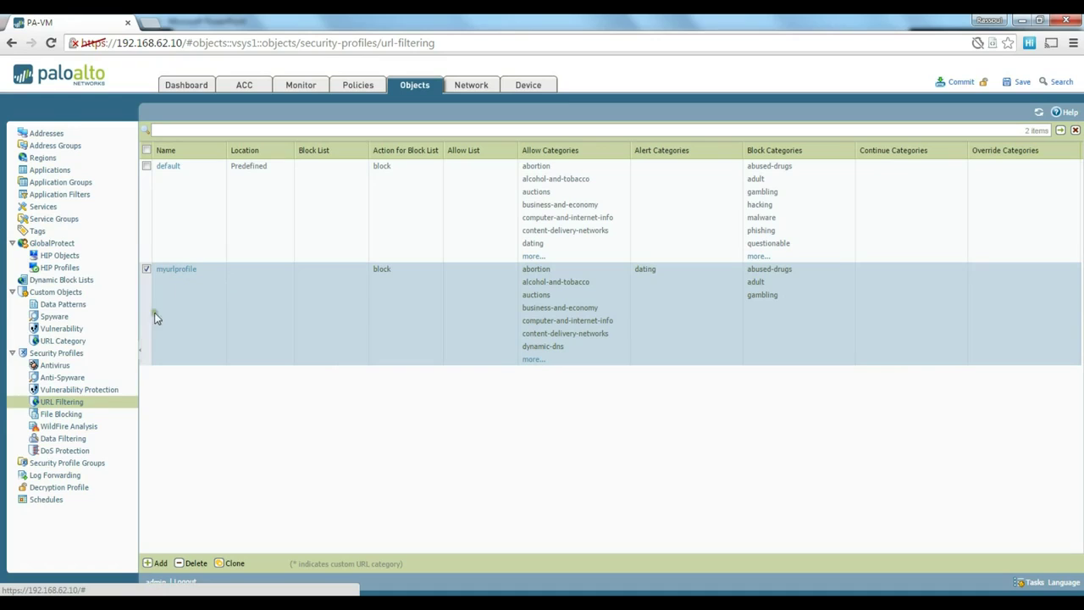
Create a file blocking profile named myfileblockingprofile and add a rule named executables to it
click(60, 417)
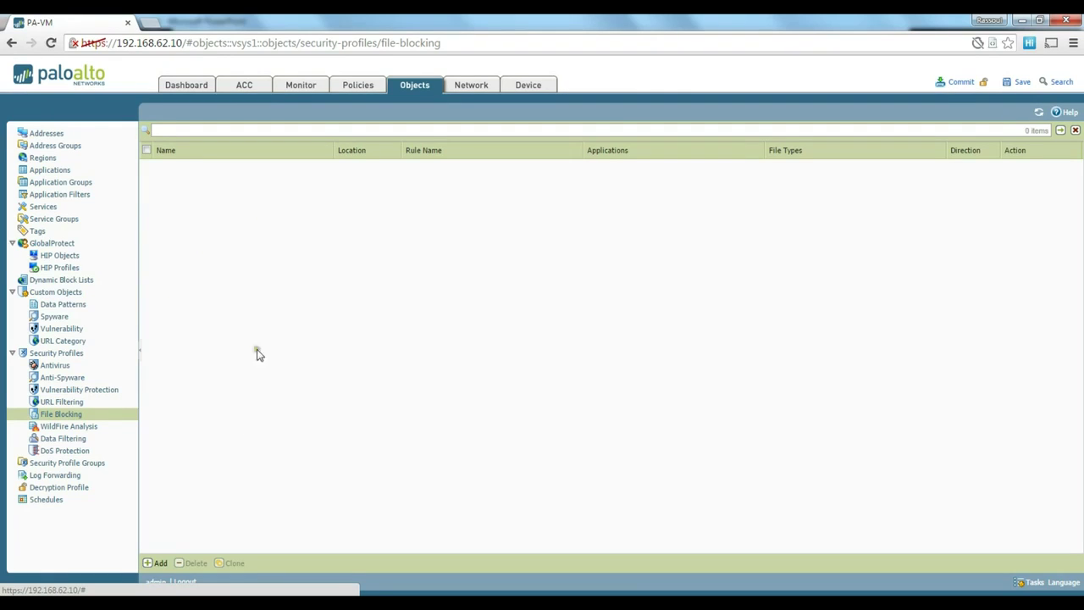
click(158, 563)
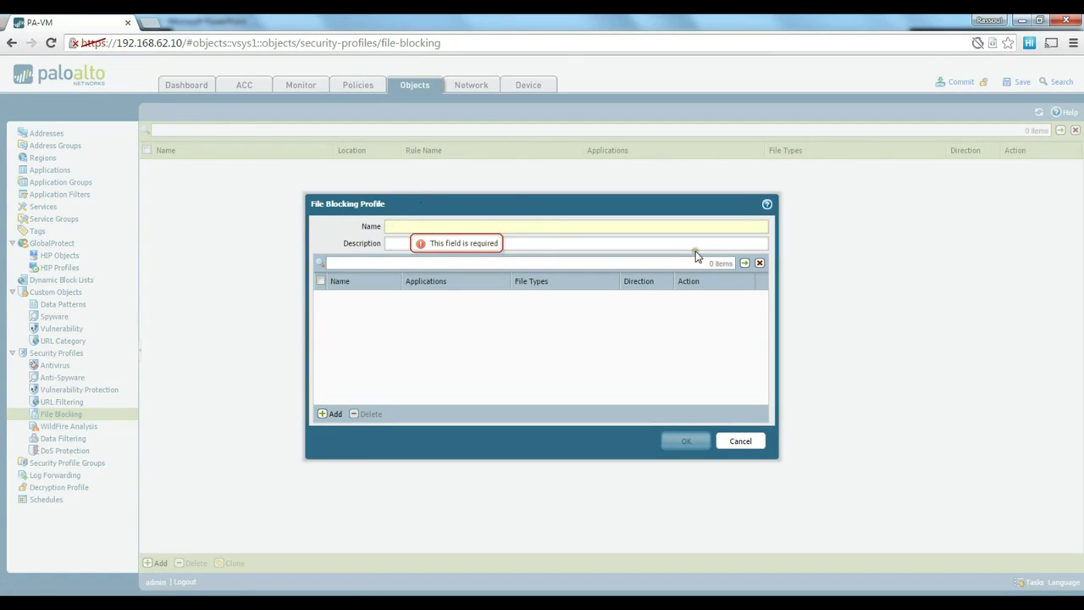
text(myfileblockingprofile)
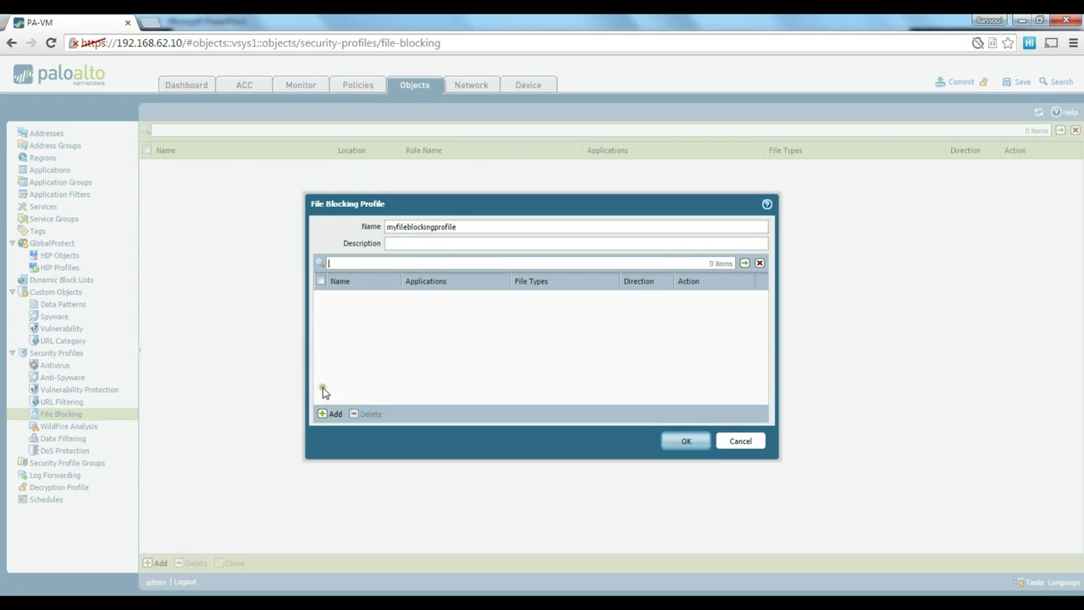
click(323, 414)
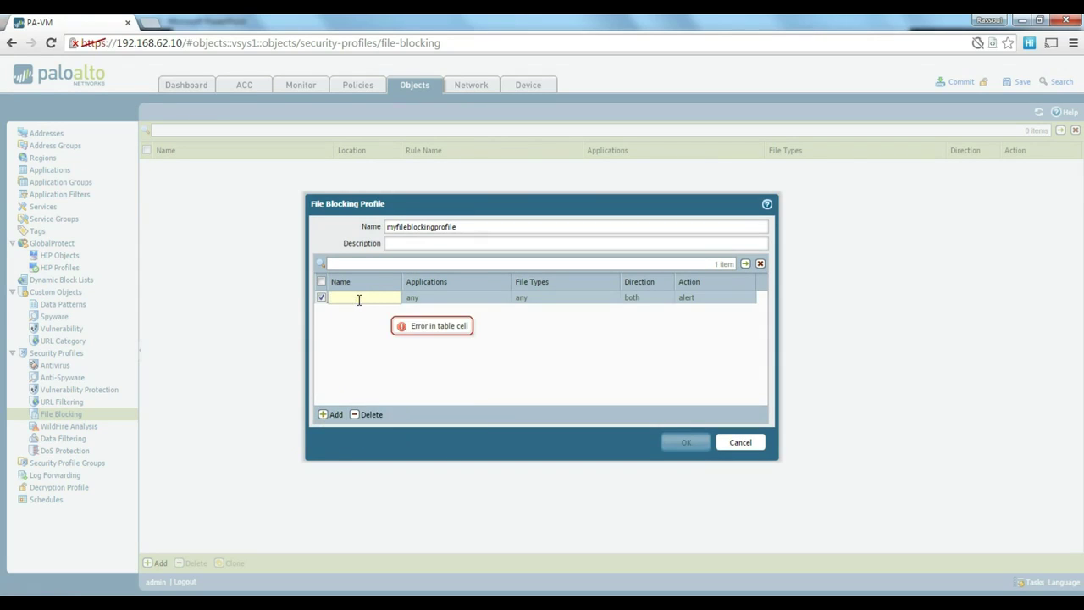
text(executables)
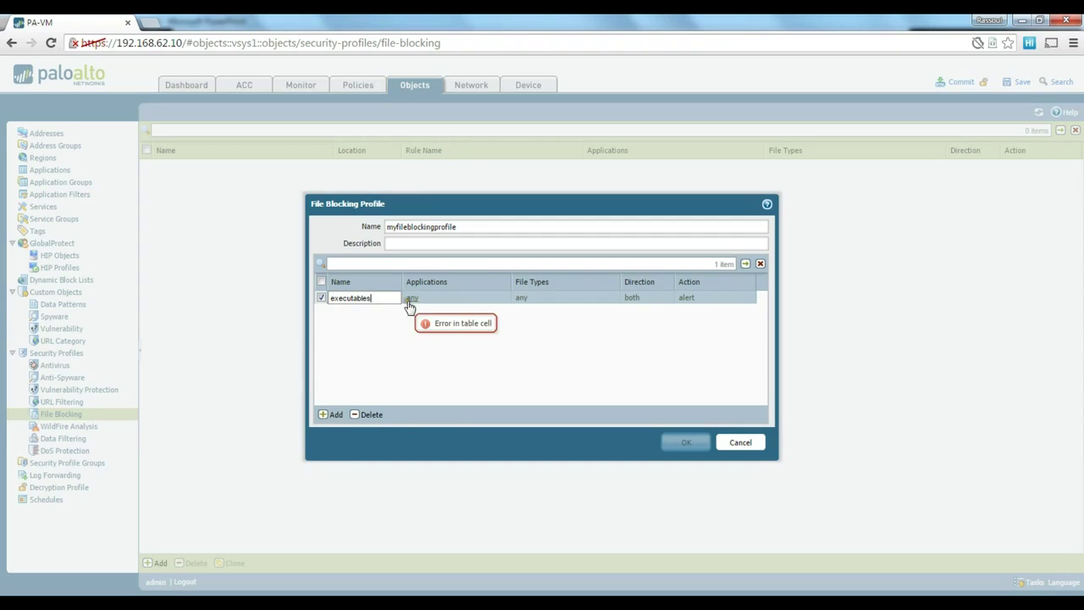
key(Return)
Limit the executables rule to the exe and bat file types, and save the file blocking profile
click(567, 303)
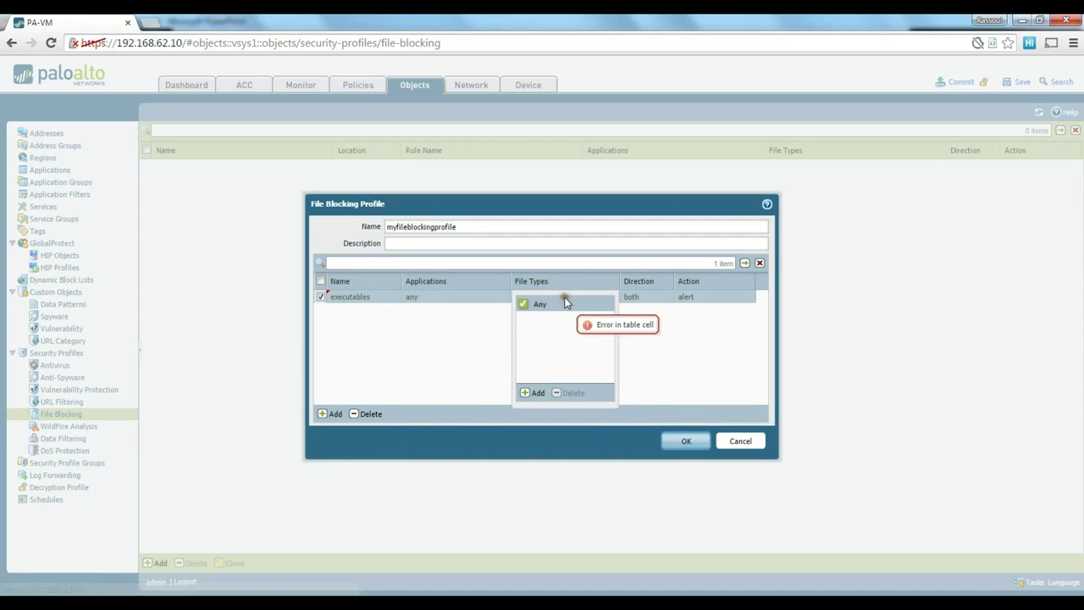
click(527, 392)
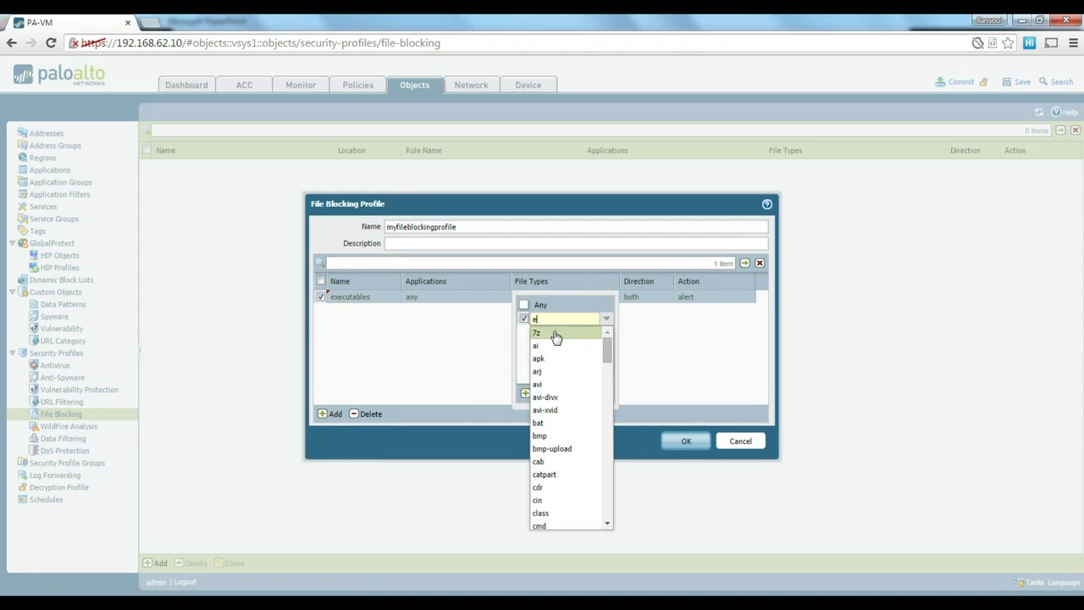
text(exe)
click(557, 338)
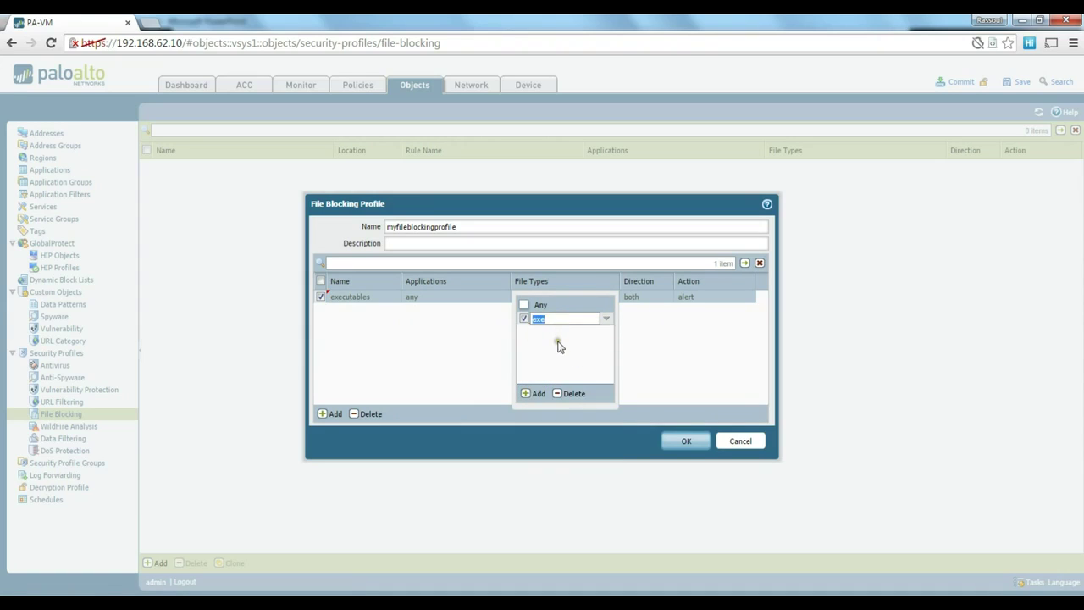
click(536, 390)
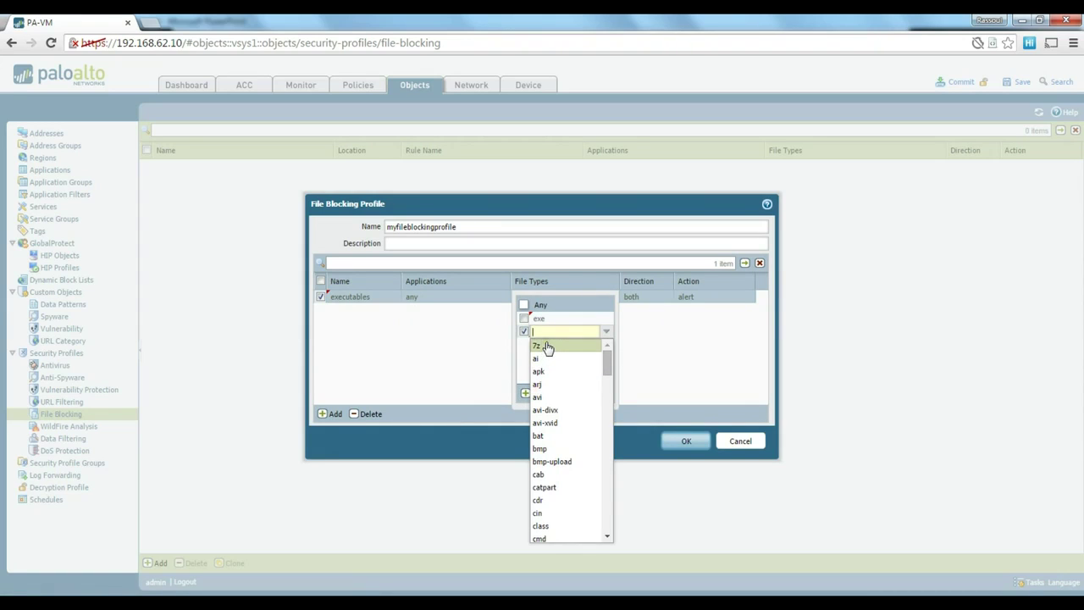
text(bat)
click(546, 345)
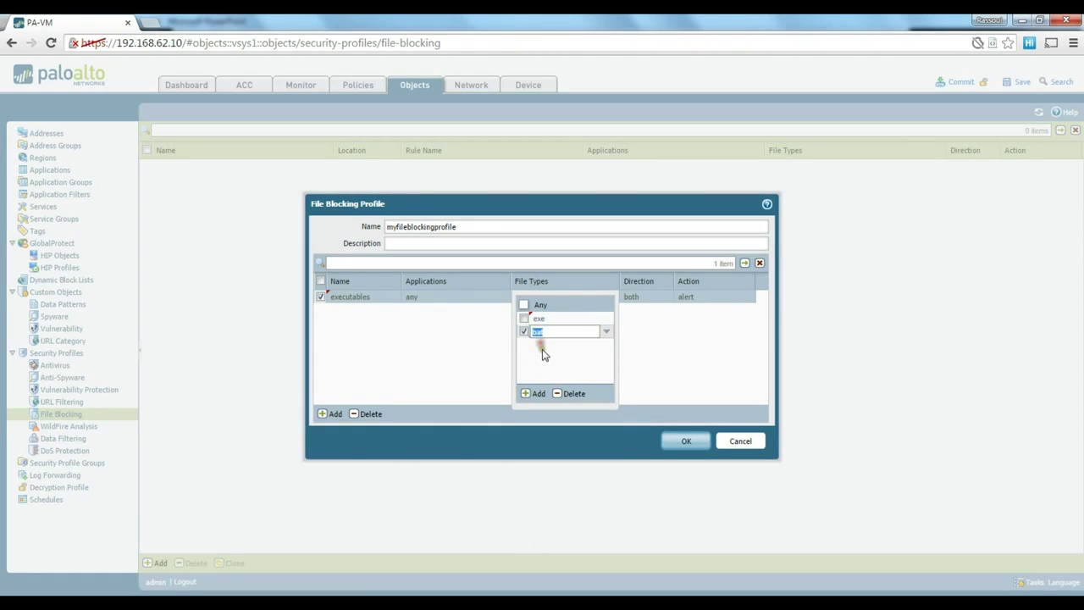
click(661, 367)
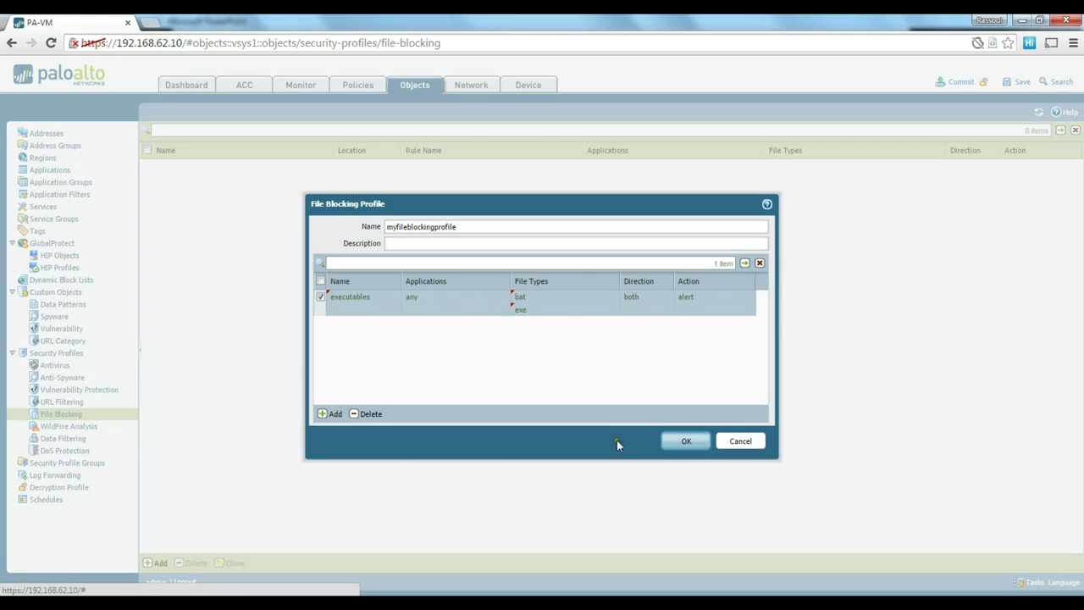
click(686, 443)
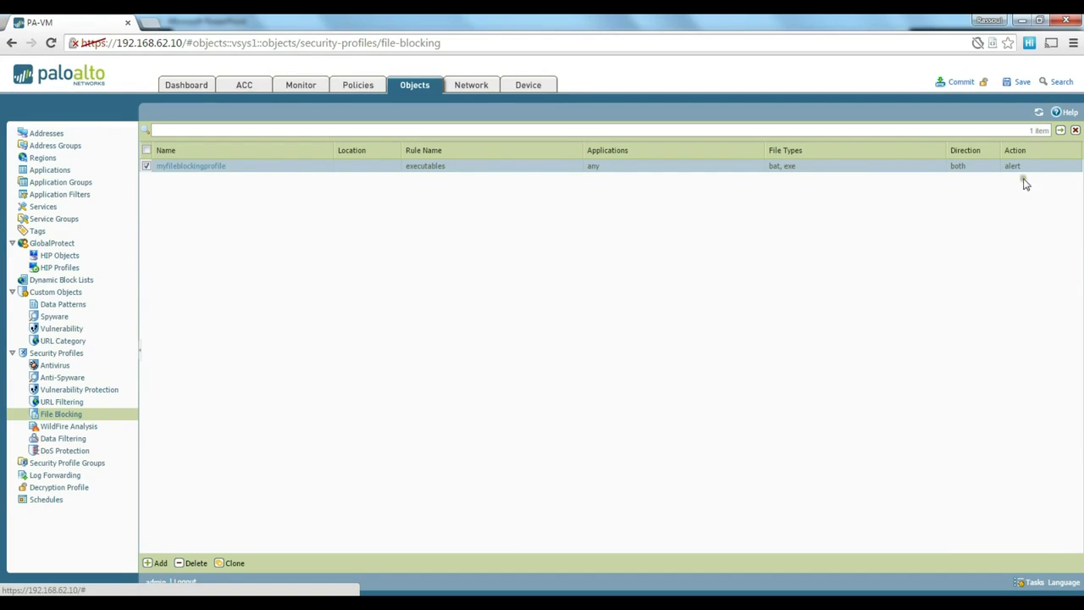
Change the executables rule's action to block in myfileblockingprofile, and save the profile
click(208, 167)
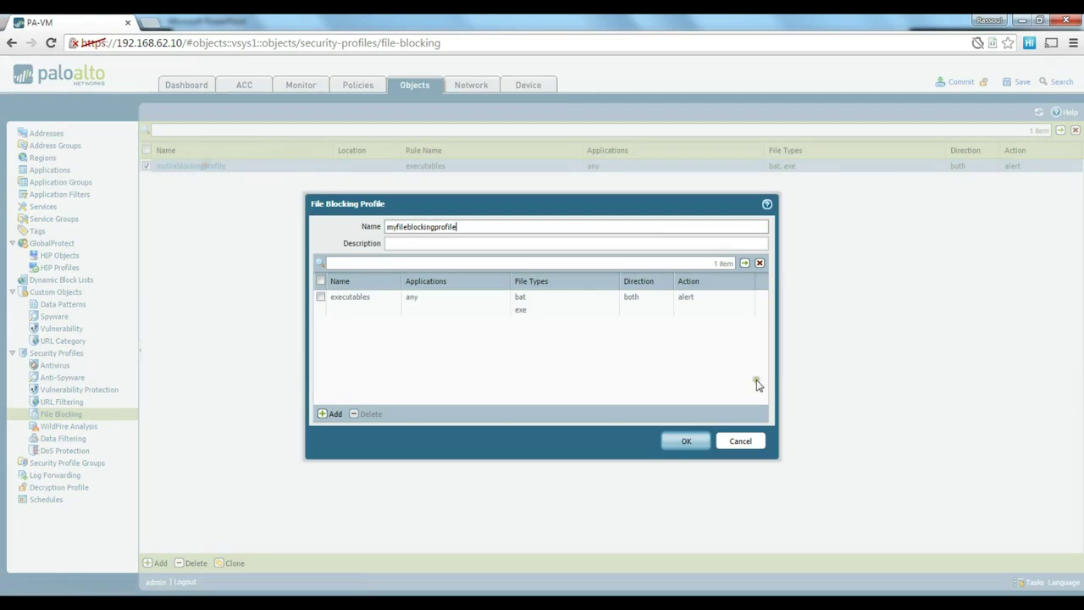
click(694, 298)
click(696, 324)
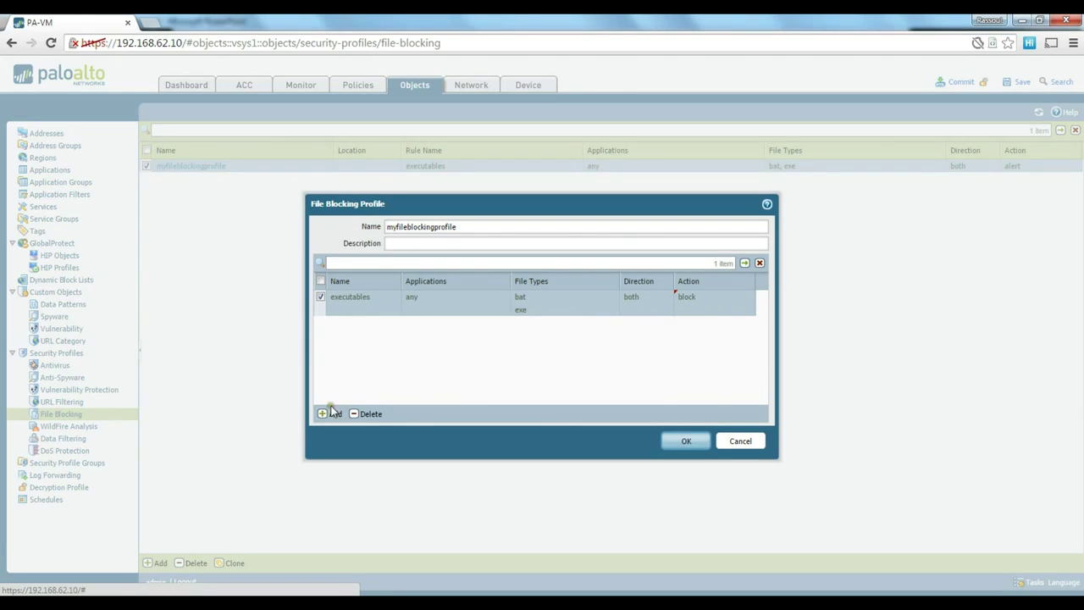
click(670, 444)
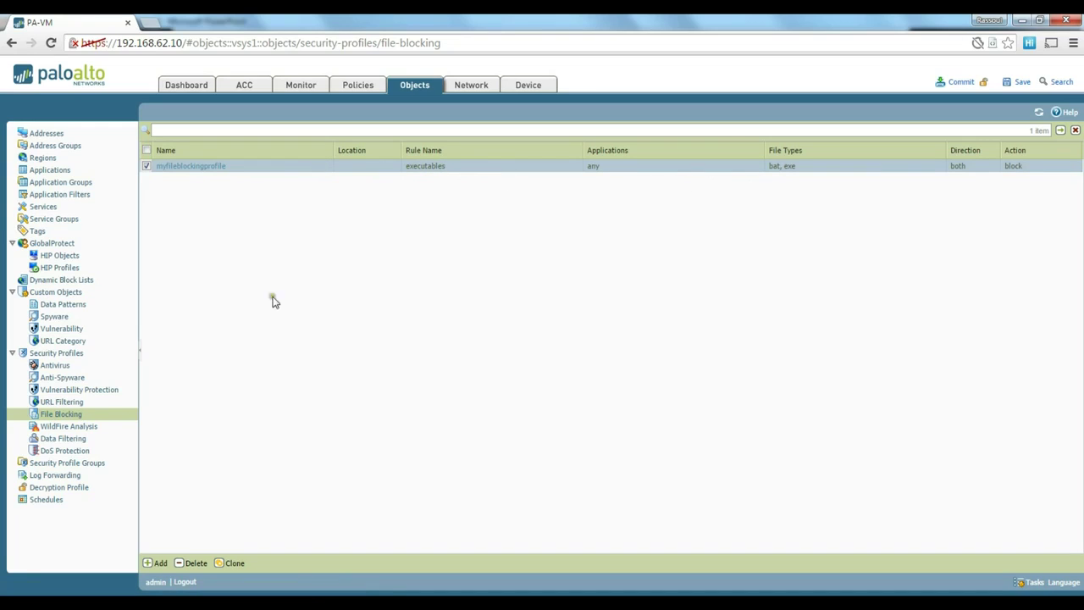
Start a new data filtering profile
click(61, 440)
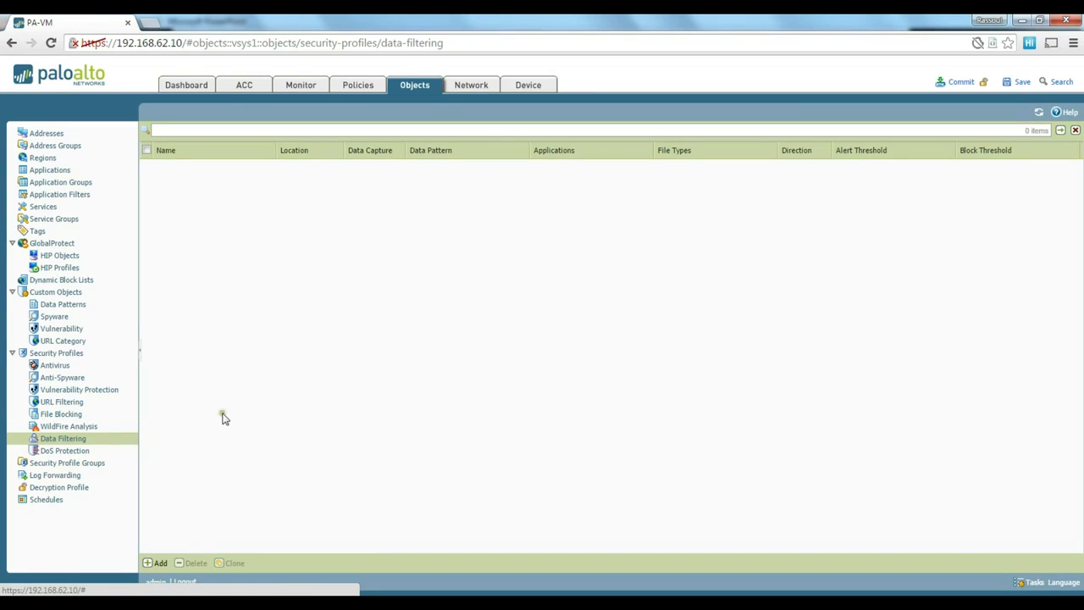
click(160, 563)
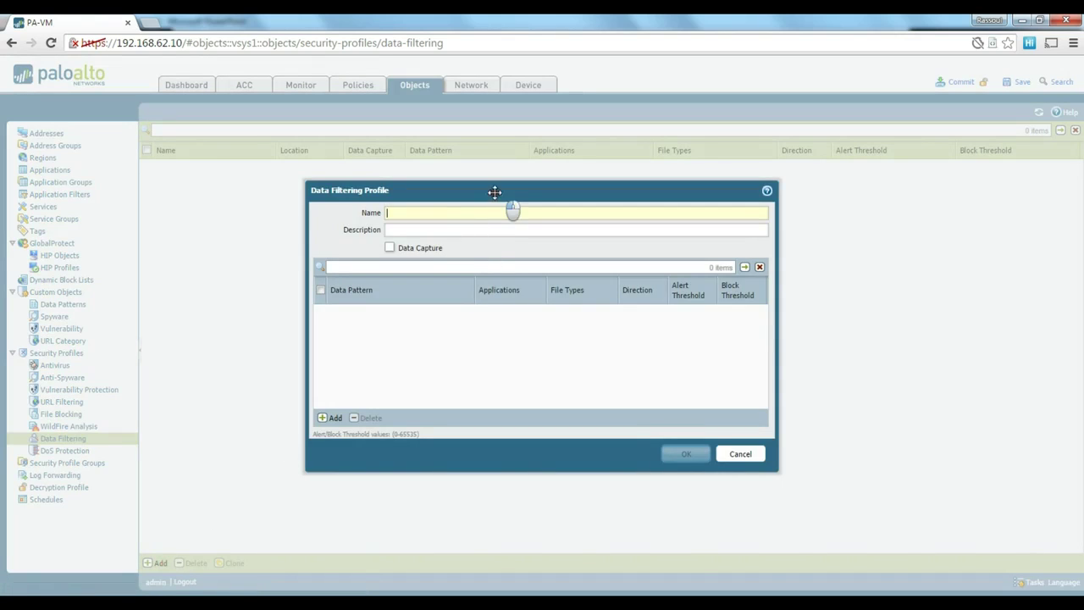
drag(494, 193, 493, 188)
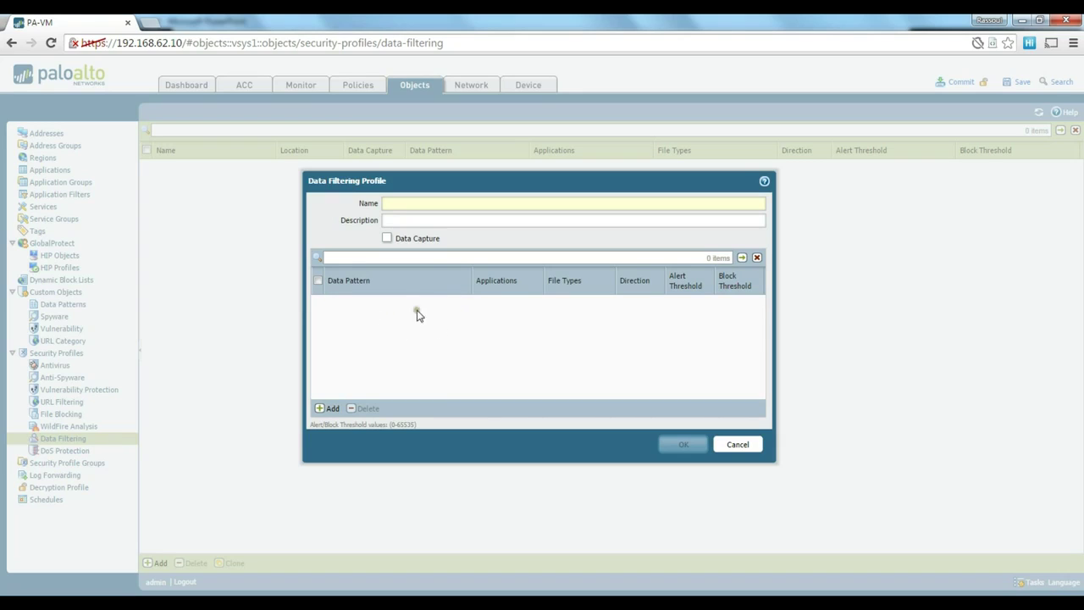
Inspect the fields for defining a new data pattern, then discard it and remove the empty entry from the data filtering profile
click(330, 408)
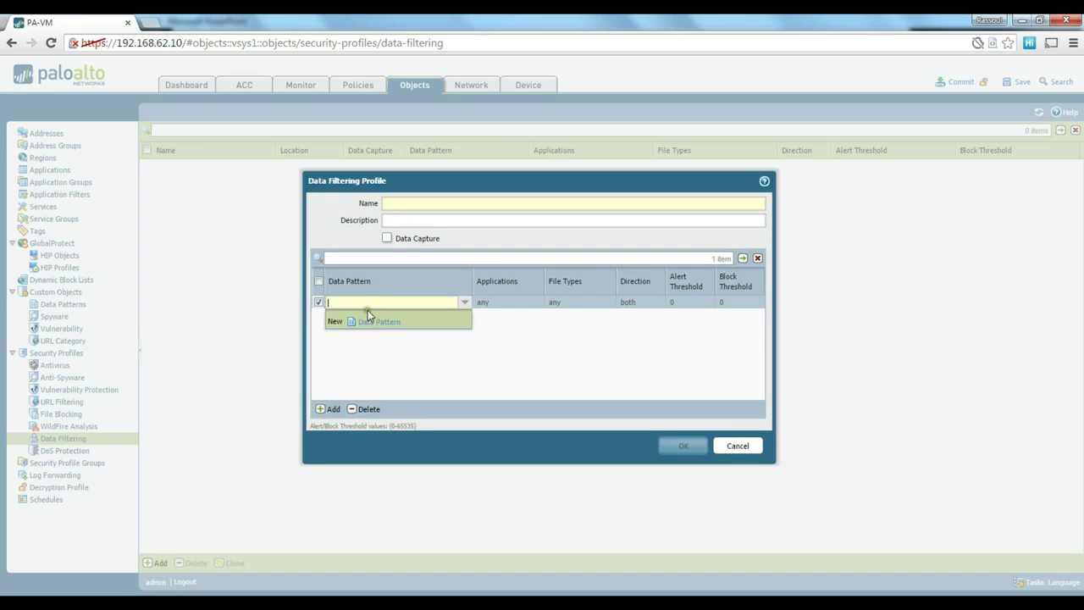
click(386, 325)
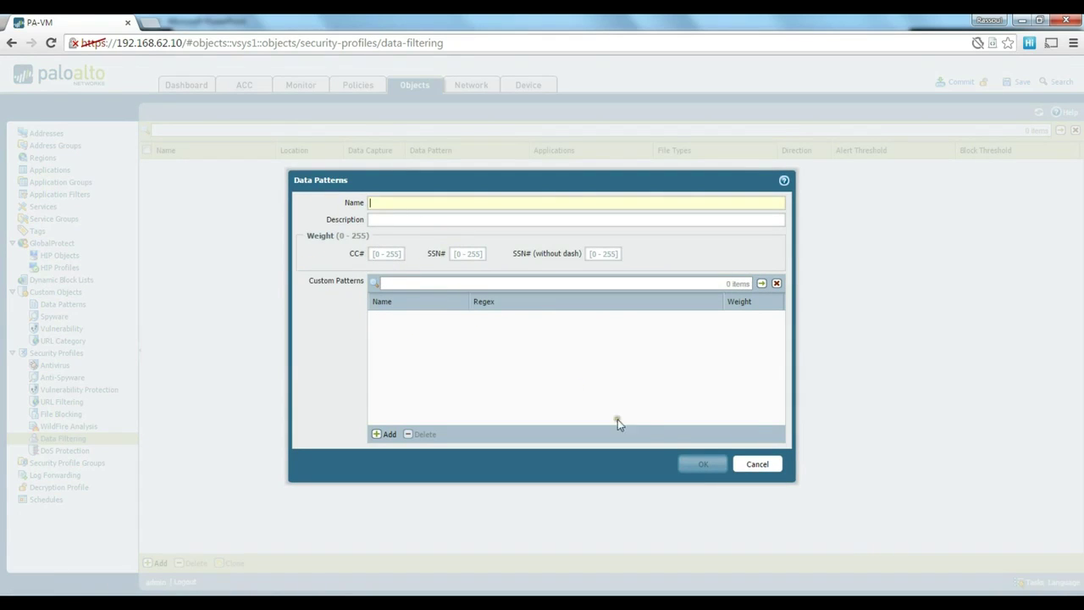
click(757, 464)
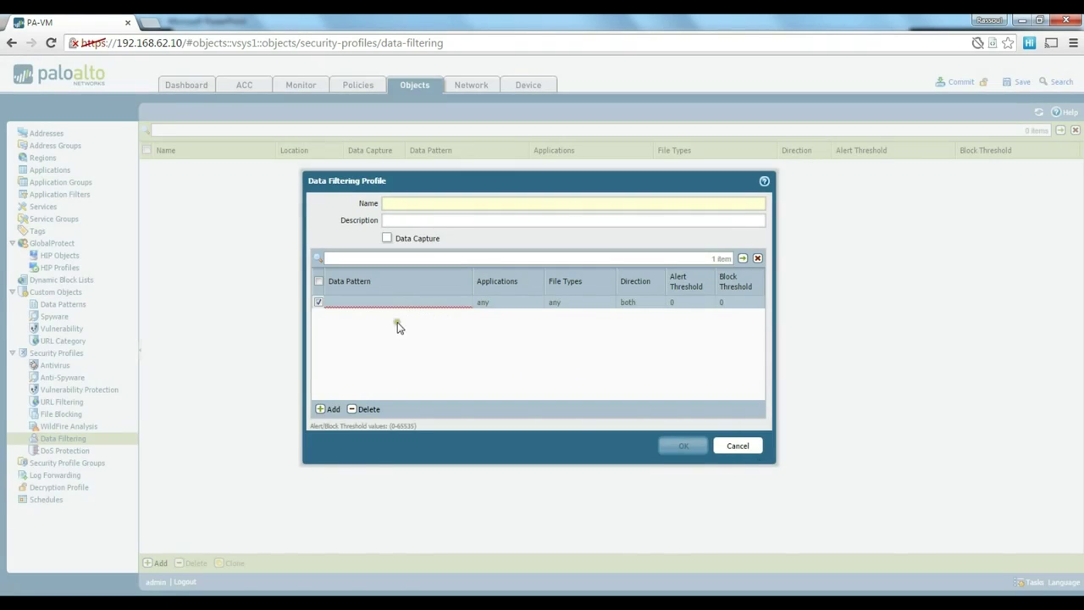
click(373, 409)
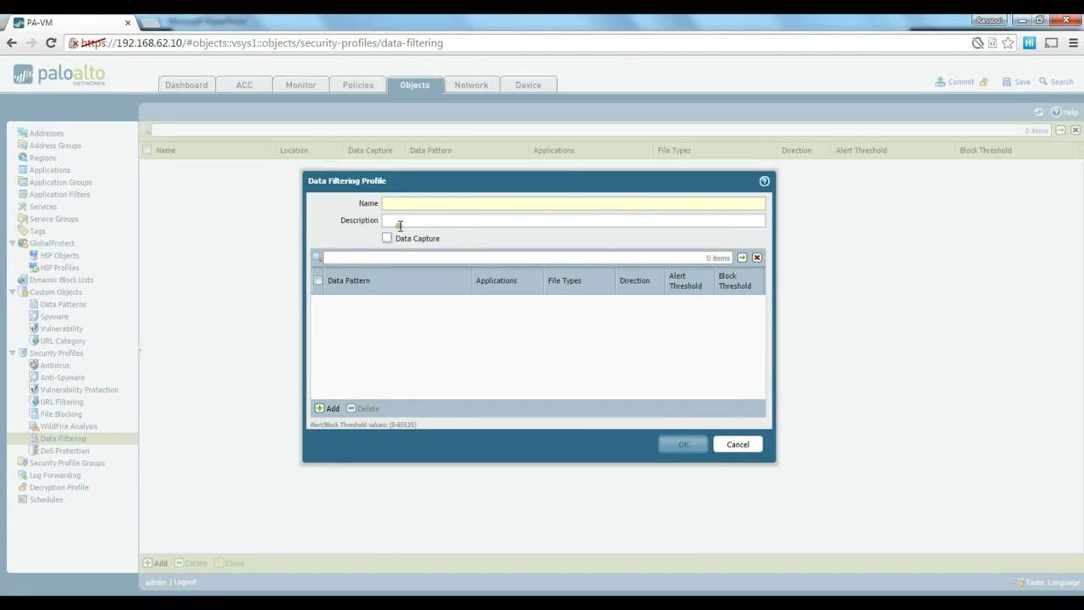
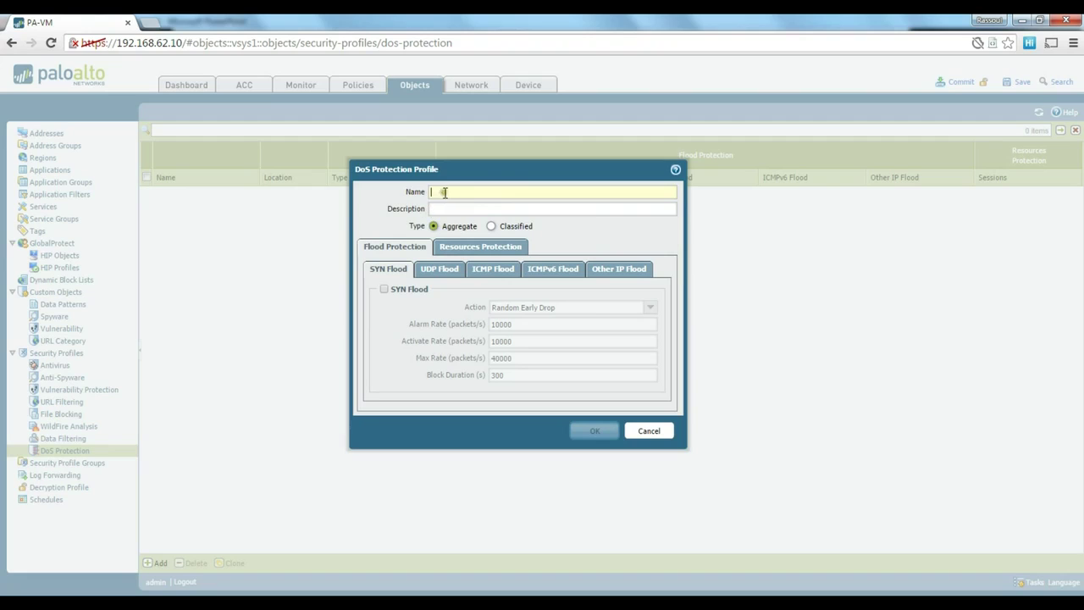
Create the aggregate DoS protection profile mydosprofile with SYN, UDP and ICMP flood protection enabled
drag(471, 173, 481, 208)
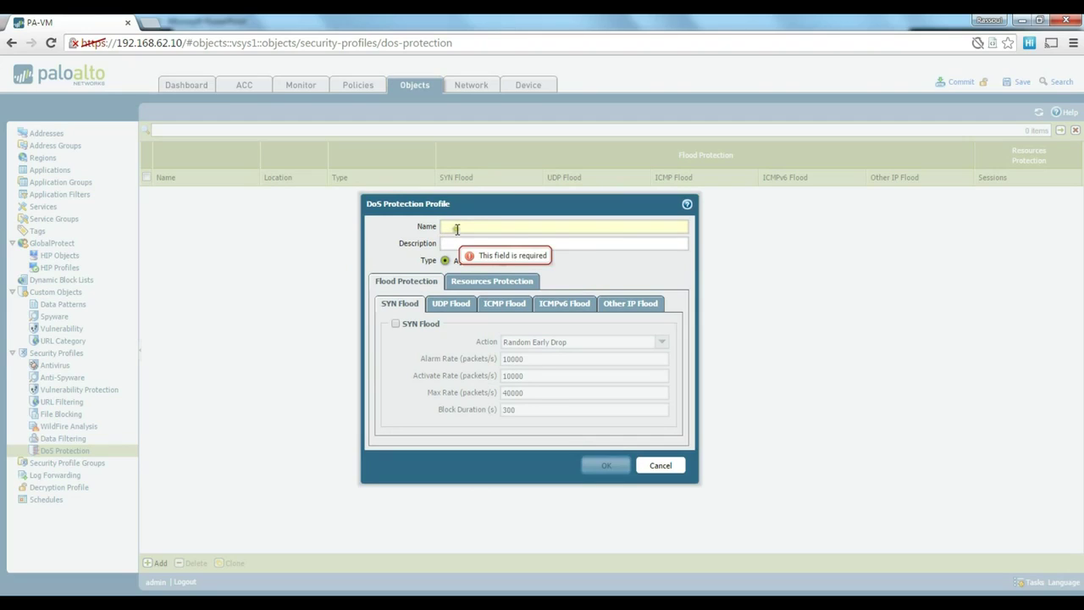
text(mydosprofile)
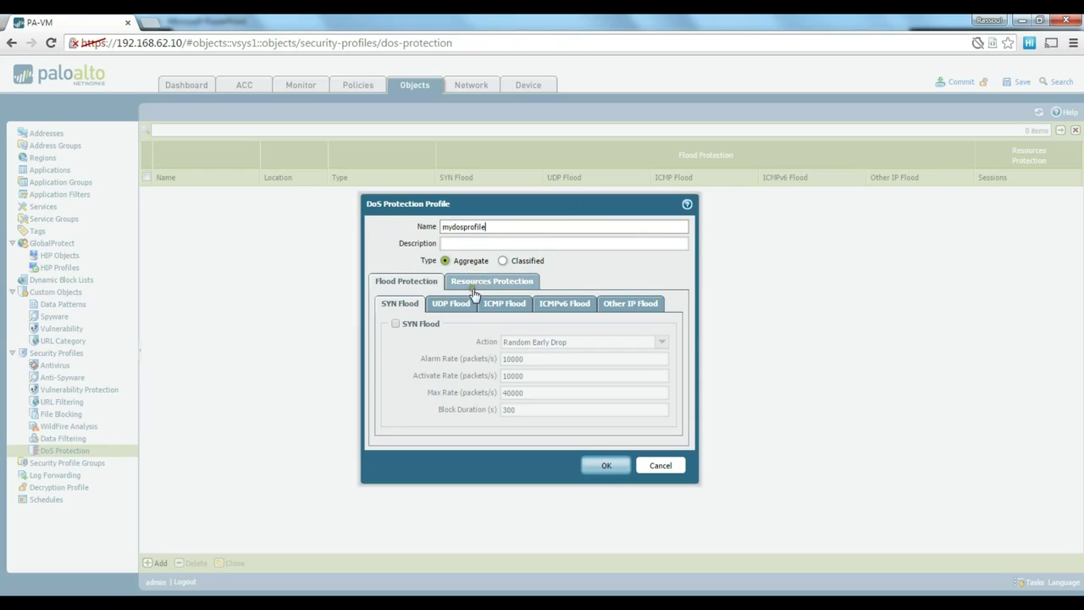
click(395, 324)
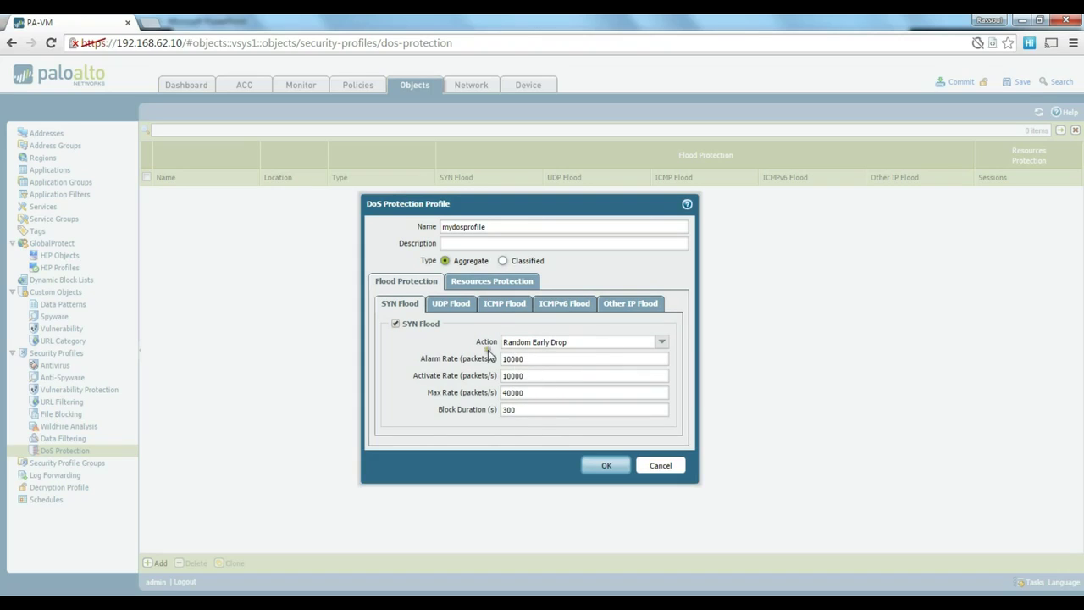
click(455, 307)
click(394, 324)
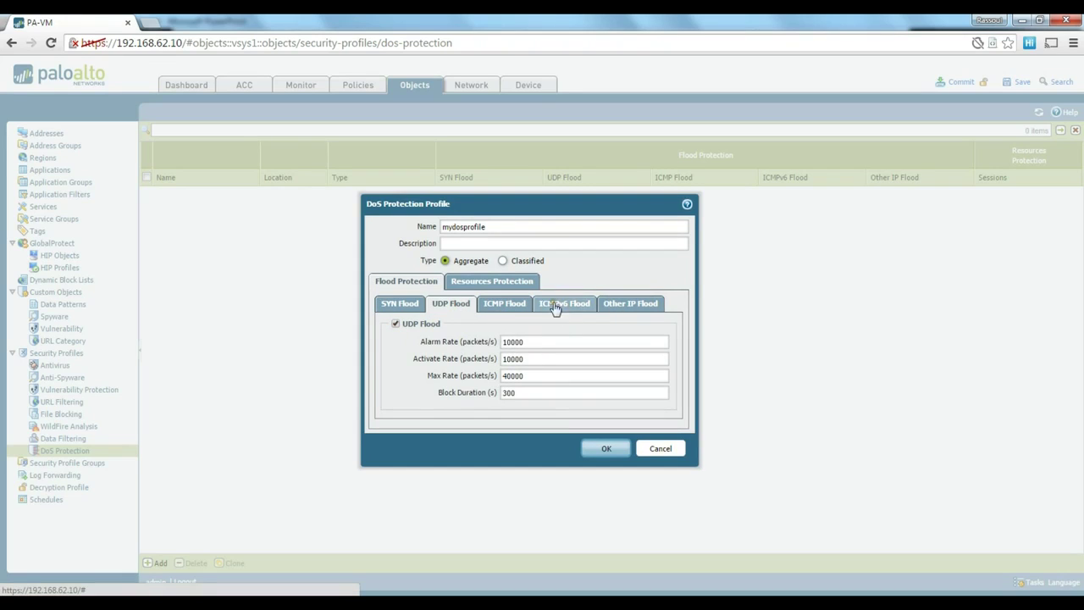
click(506, 305)
click(397, 324)
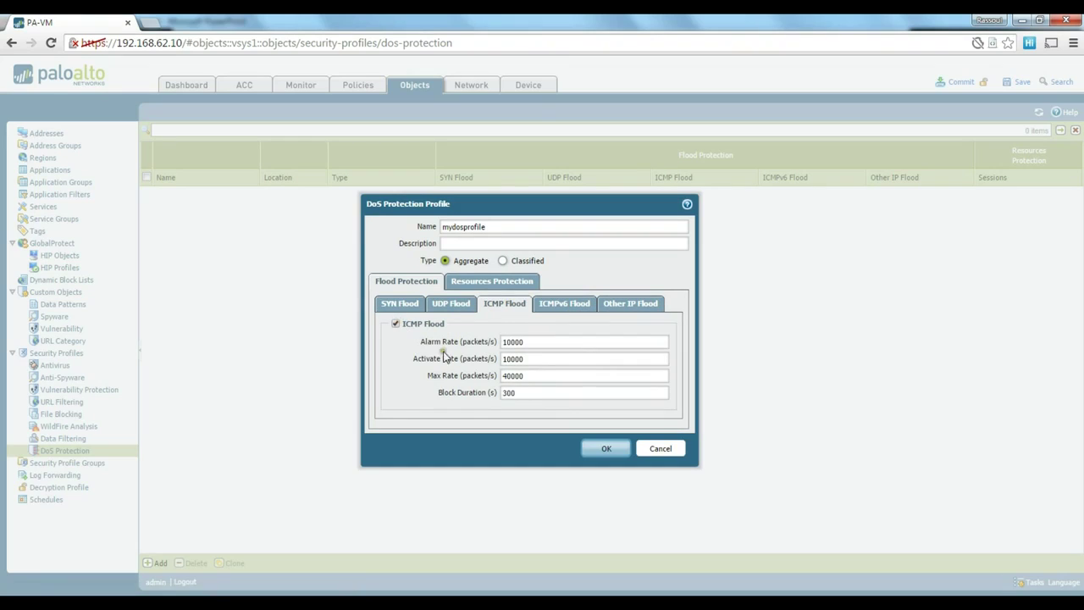
click(403, 309)
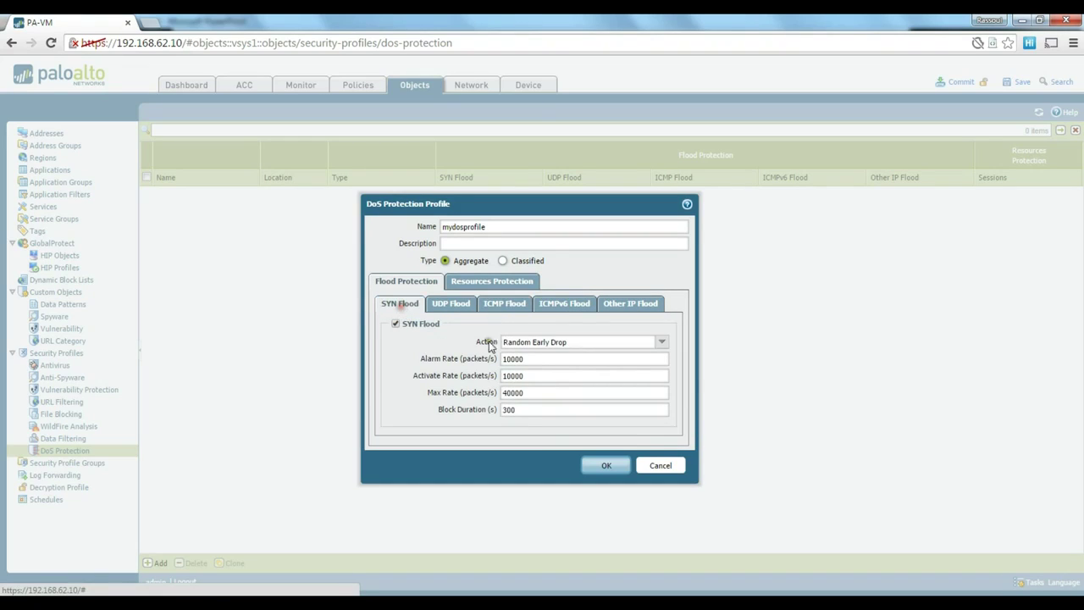
click(606, 467)
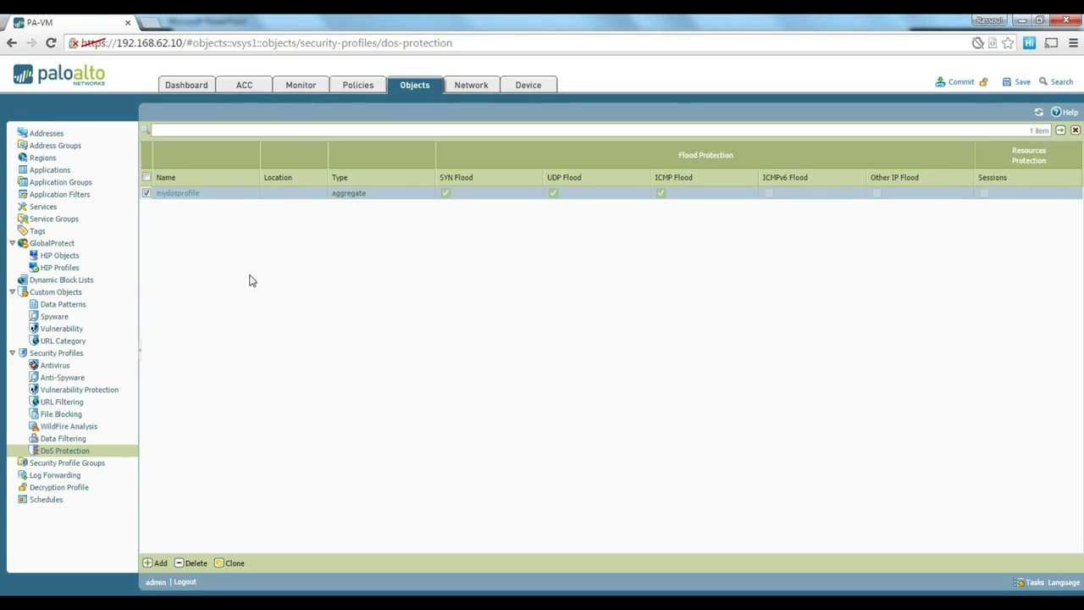
Start a security profile group named mysecurityprofile and assign myvirusprofile_strict as its antivirus profile
click(79, 466)
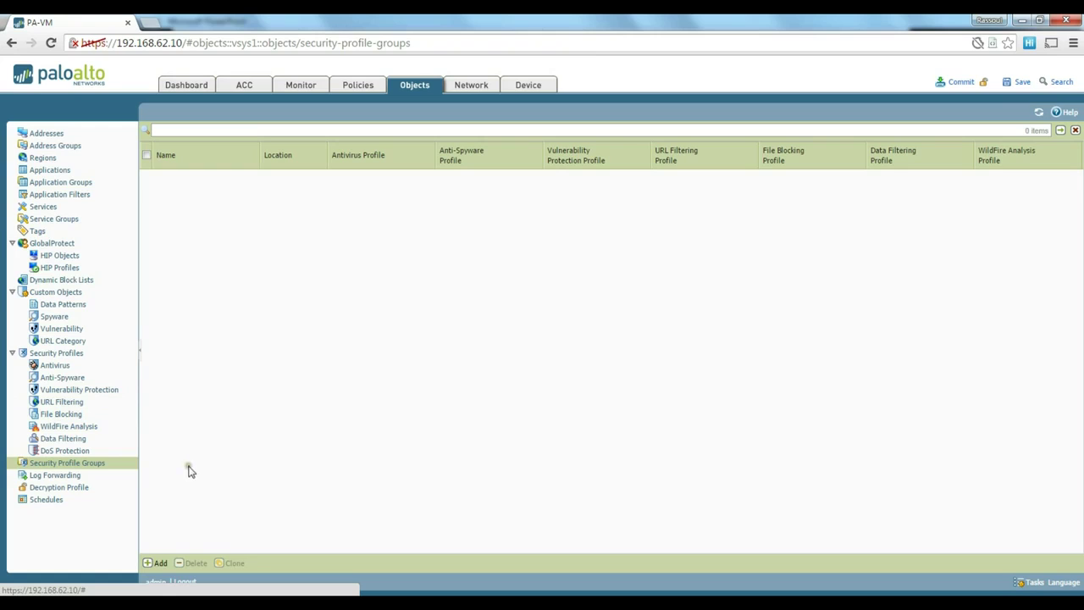
click(157, 564)
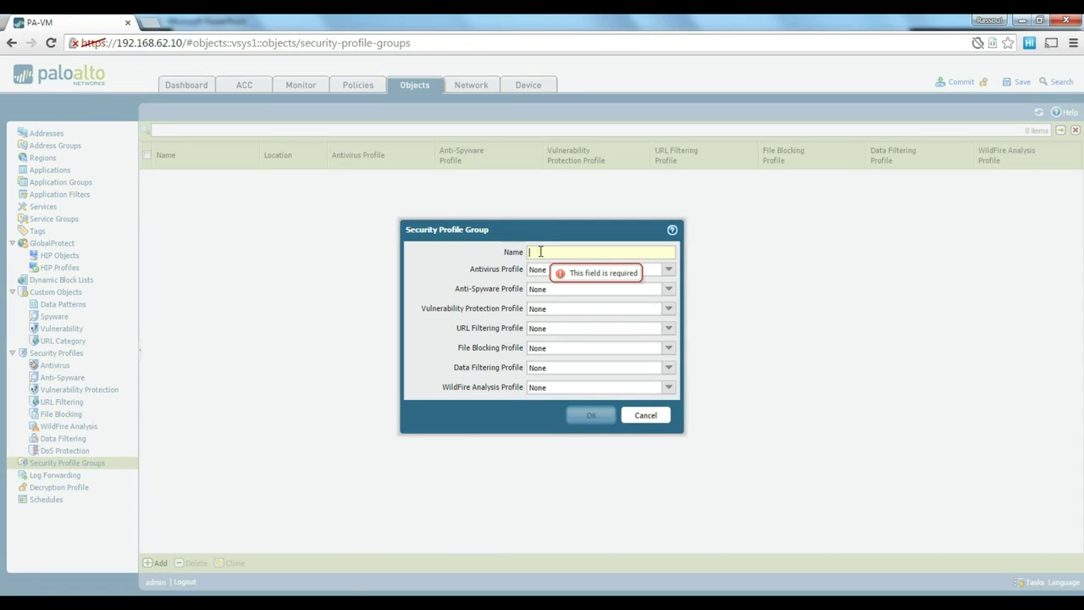
text(my)
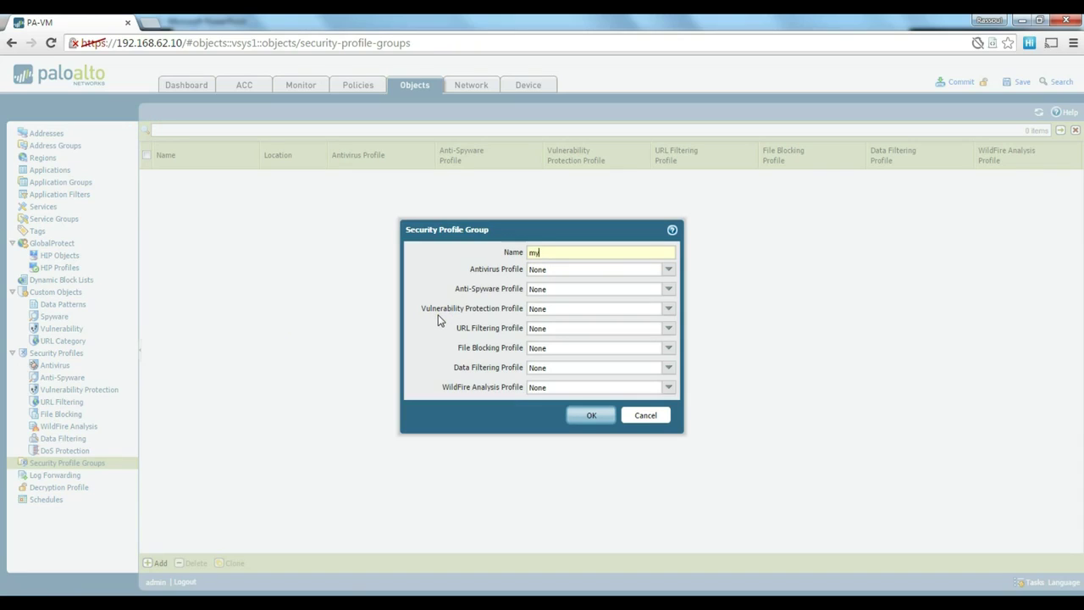
text(securityprofile)
click(668, 271)
click(555, 310)
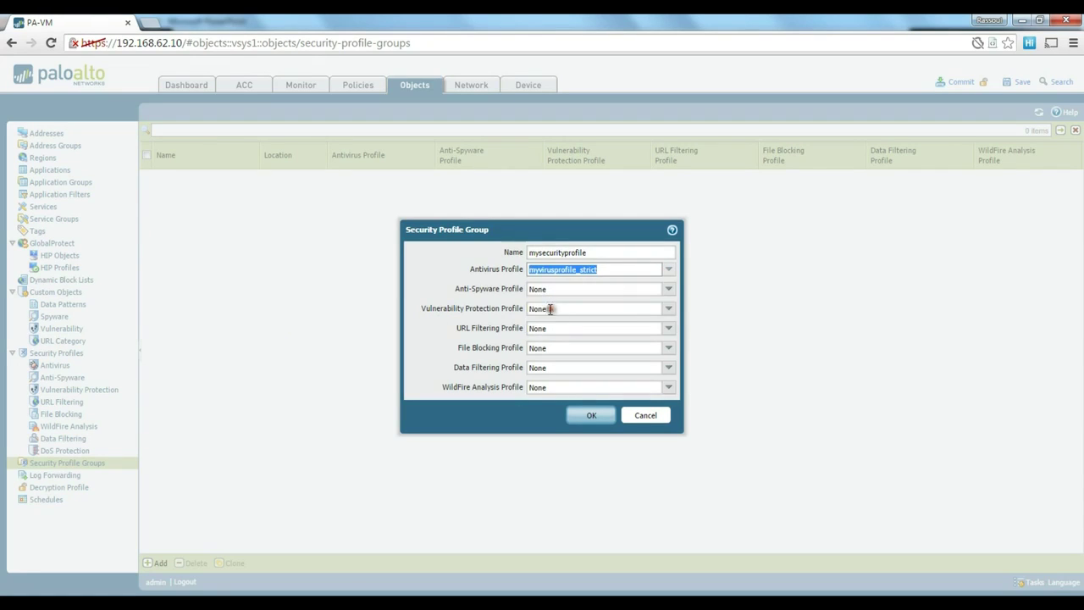
Set the group's anti-spyware profile to strict, vulnerability protection to mystricips, and URL filtering to myurlprofile
click(668, 289)
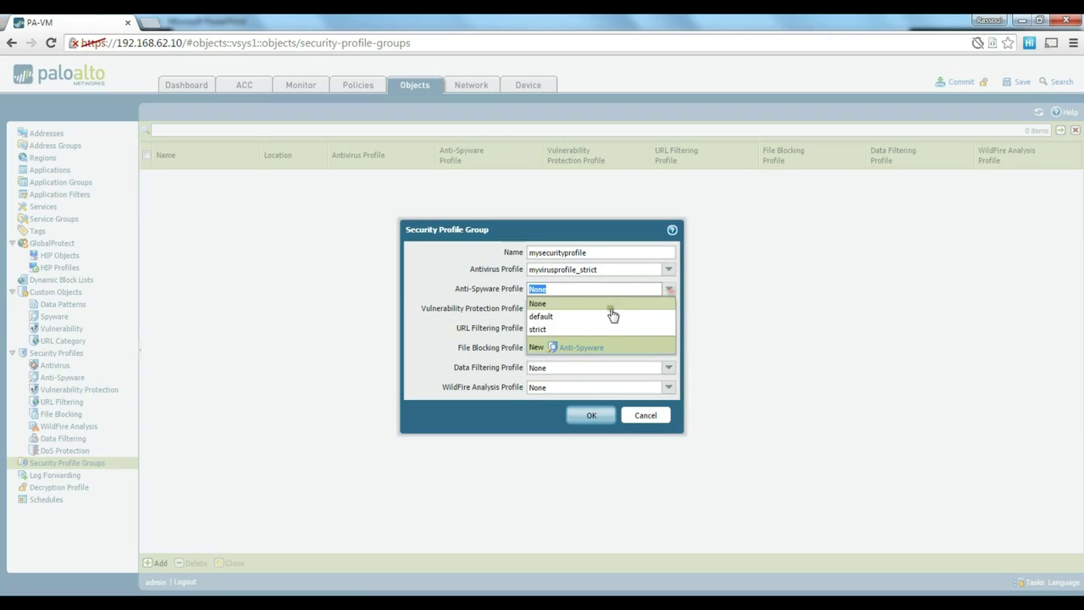
click(553, 330)
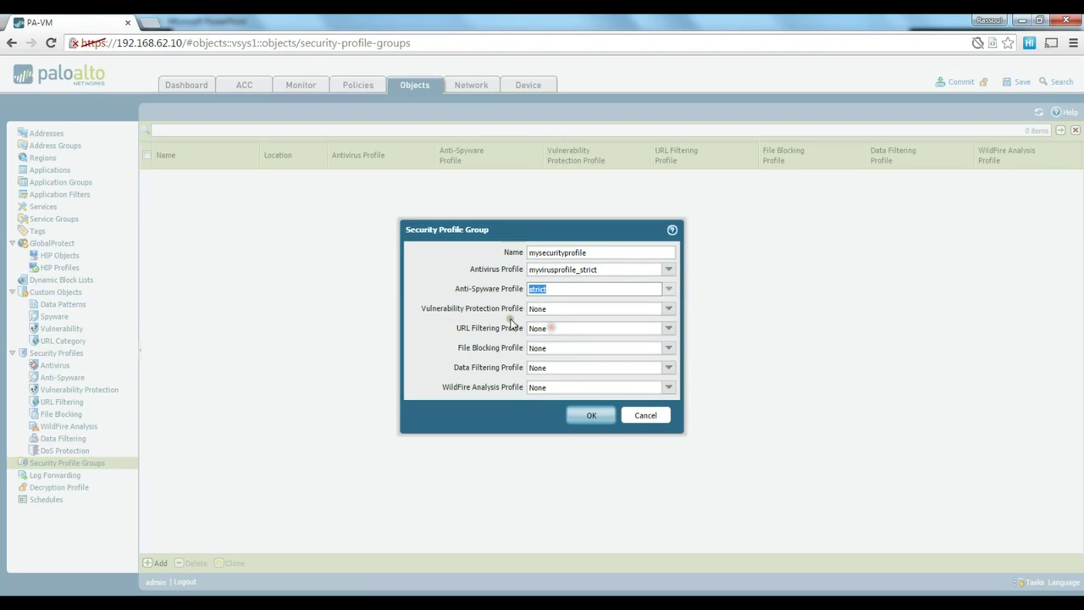
click(668, 309)
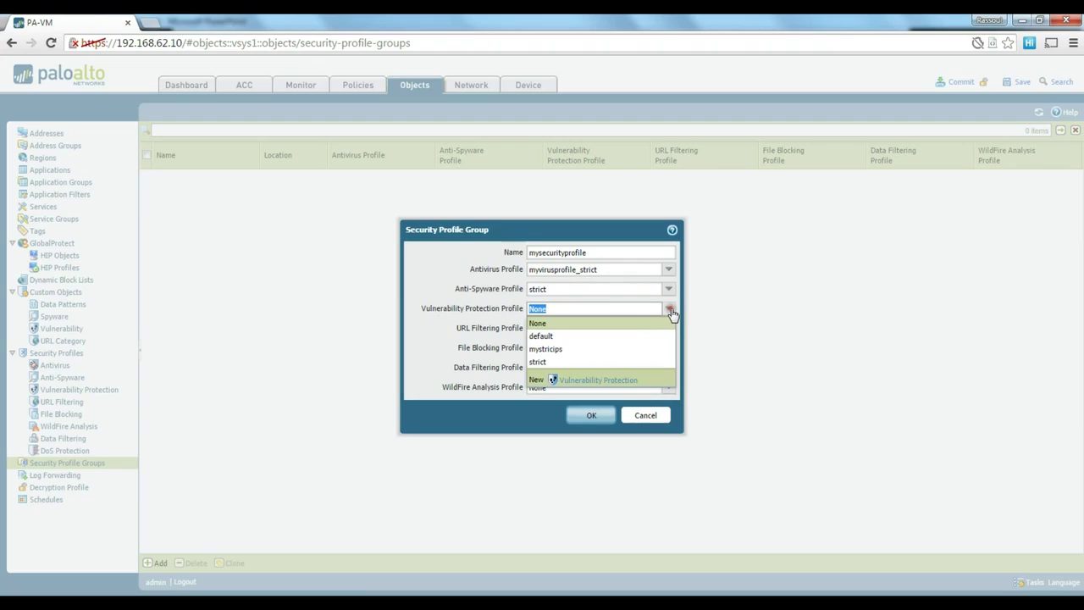
click(576, 350)
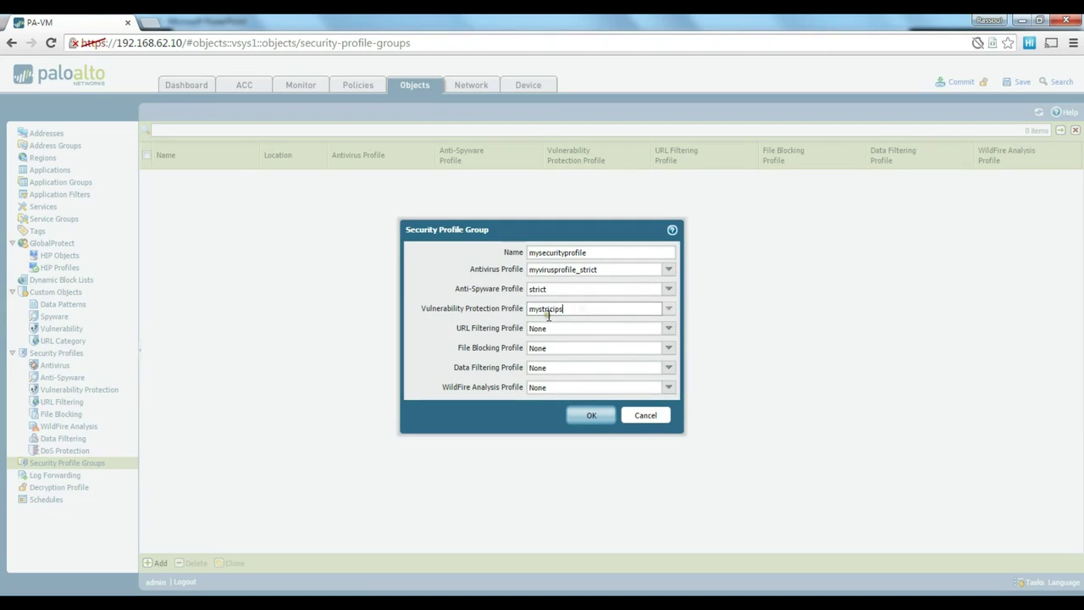
click(668, 328)
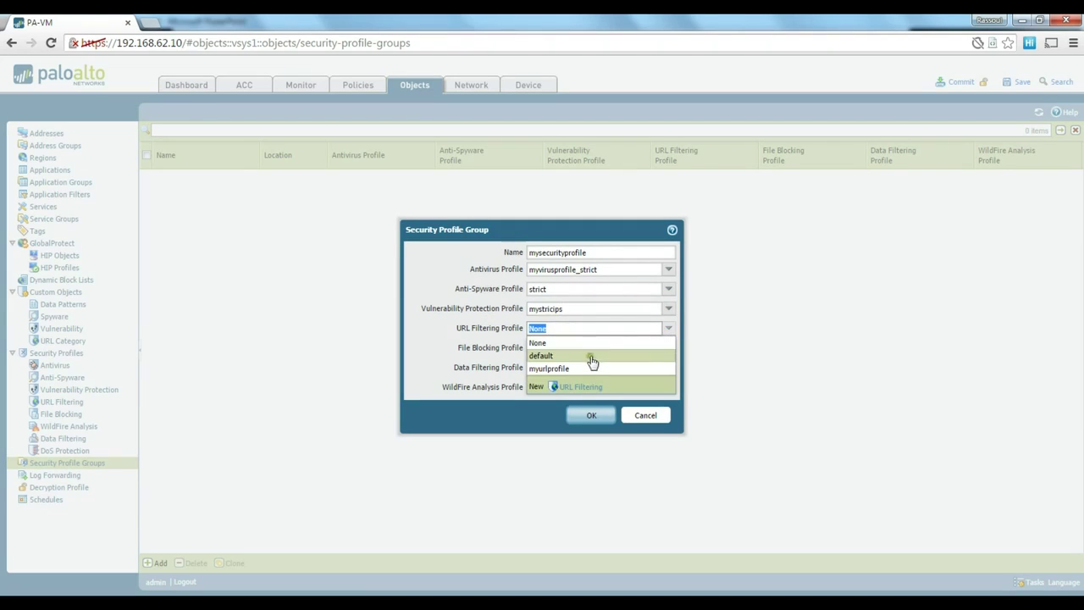
click(559, 368)
Assign myfileblockingprofile as the group's file blocking profile, leave data filtering at None, and save the group
click(564, 346)
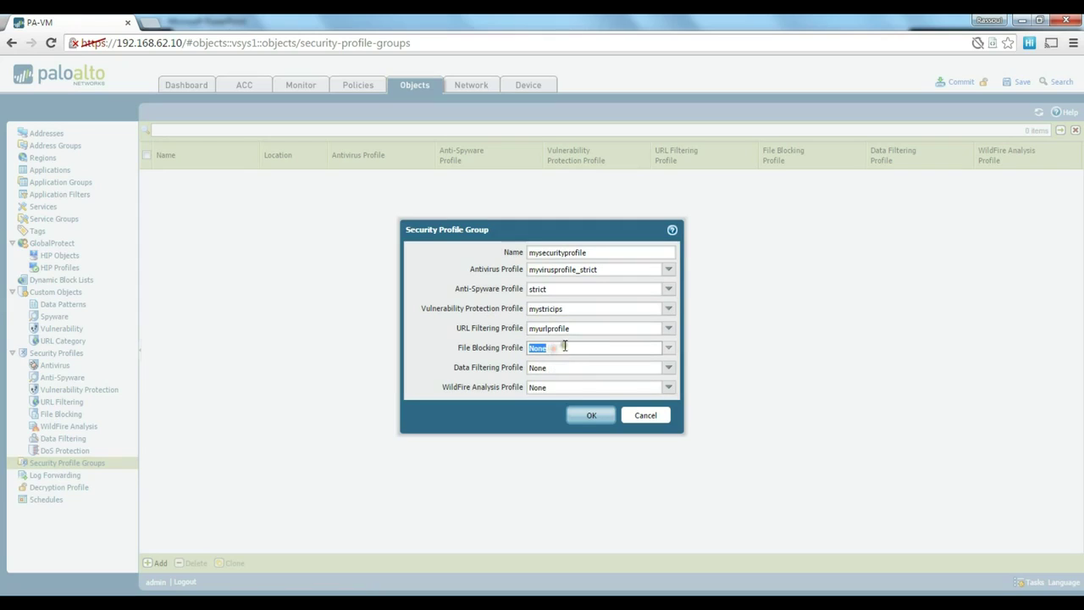
click(668, 348)
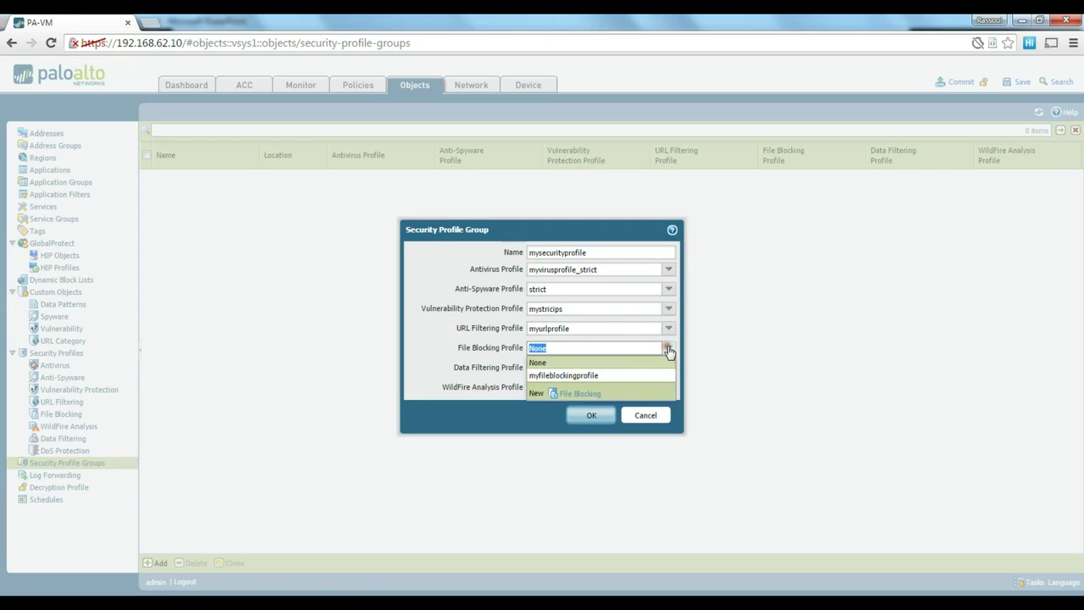
click(592, 375)
click(608, 348)
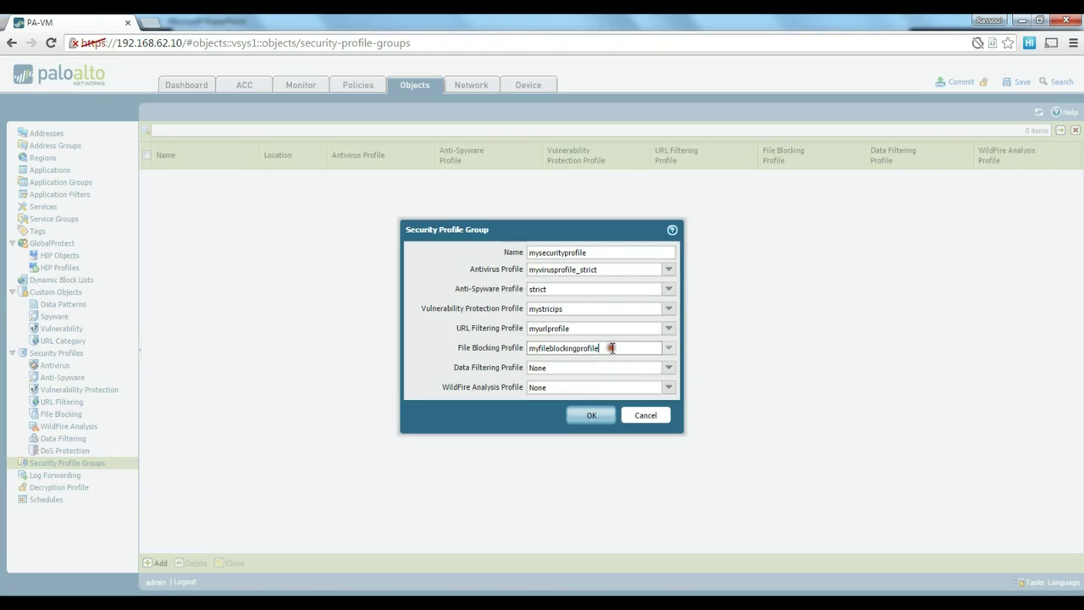
click(669, 369)
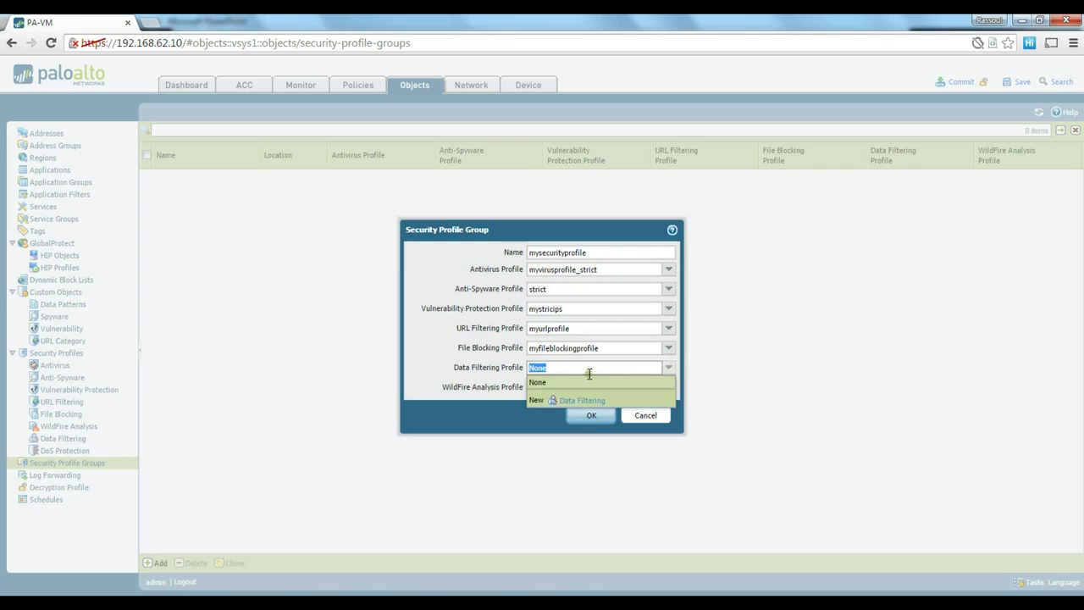
click(668, 368)
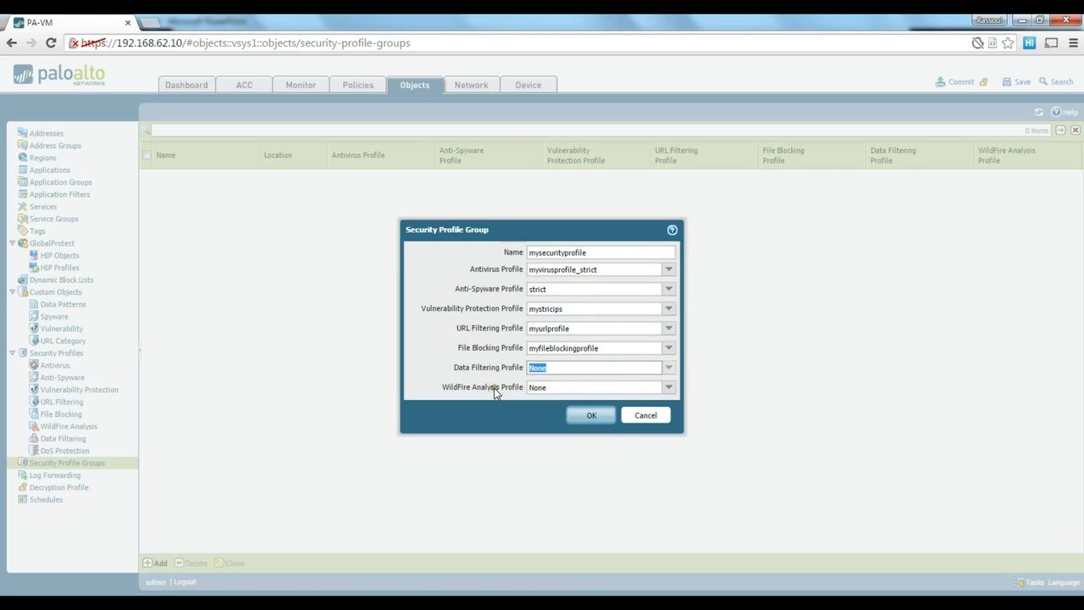
click(592, 415)
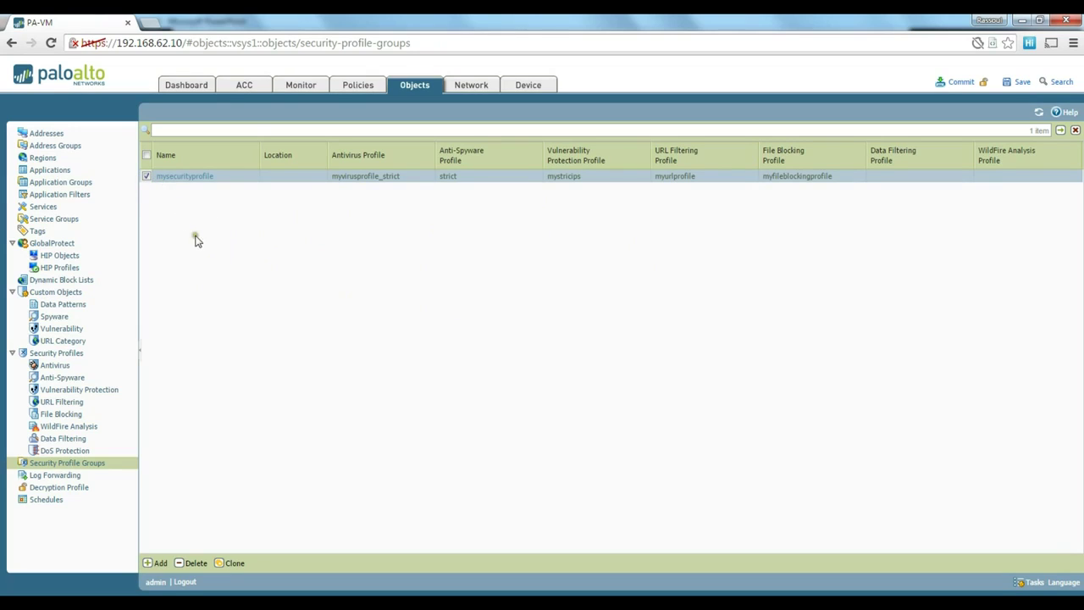
Commit the device, network, policy and object configuration to the firewall, and dismiss the commit report
click(961, 83)
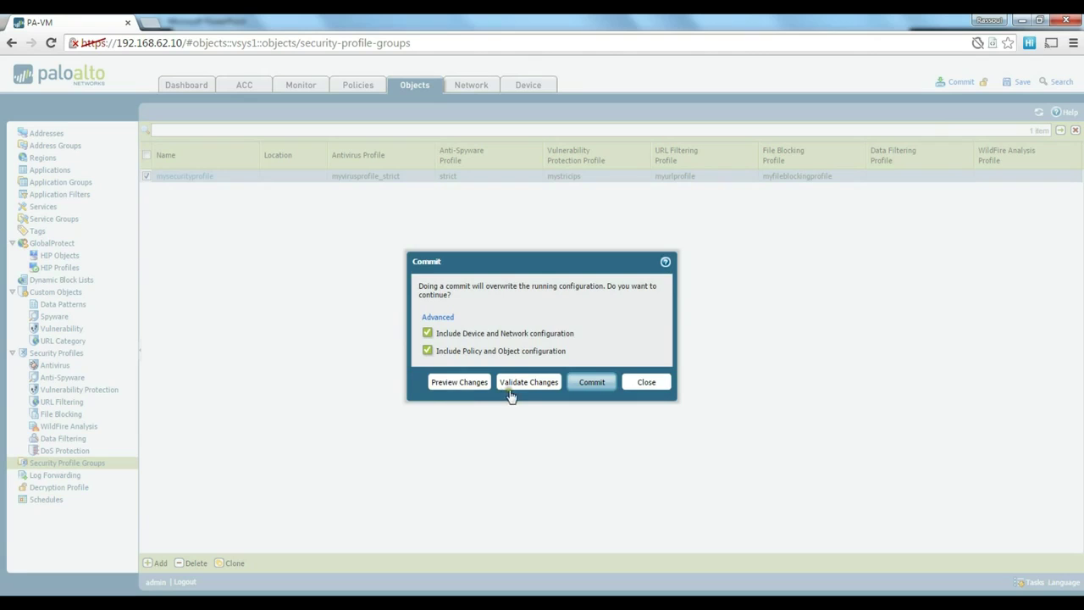
click(592, 384)
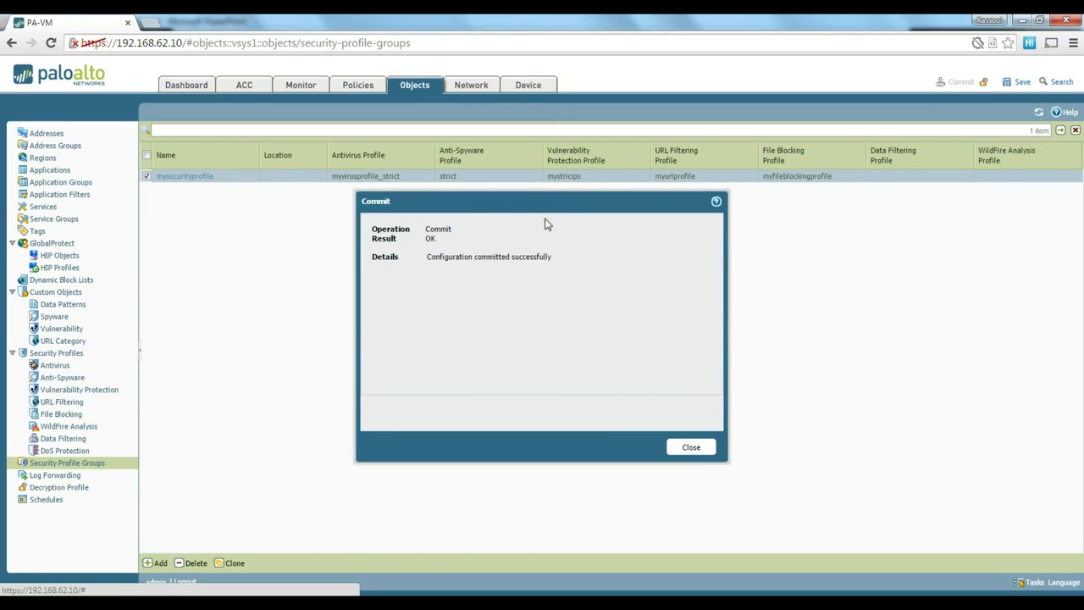
click(684, 447)
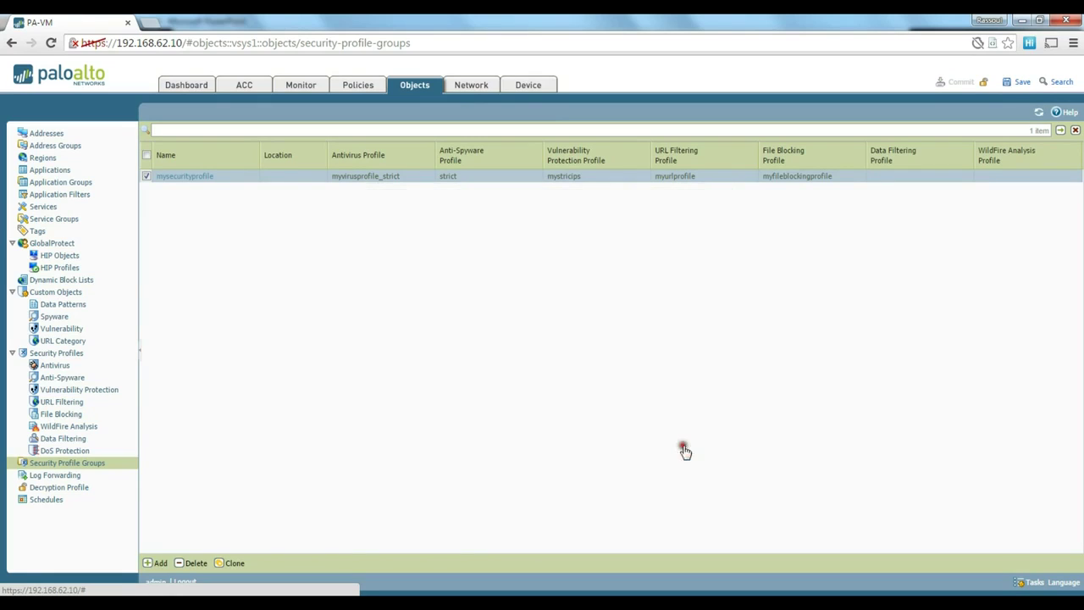
Examine the Group and Profiles options in the ALL security rule's profile setting, then discard the changes
click(358, 86)
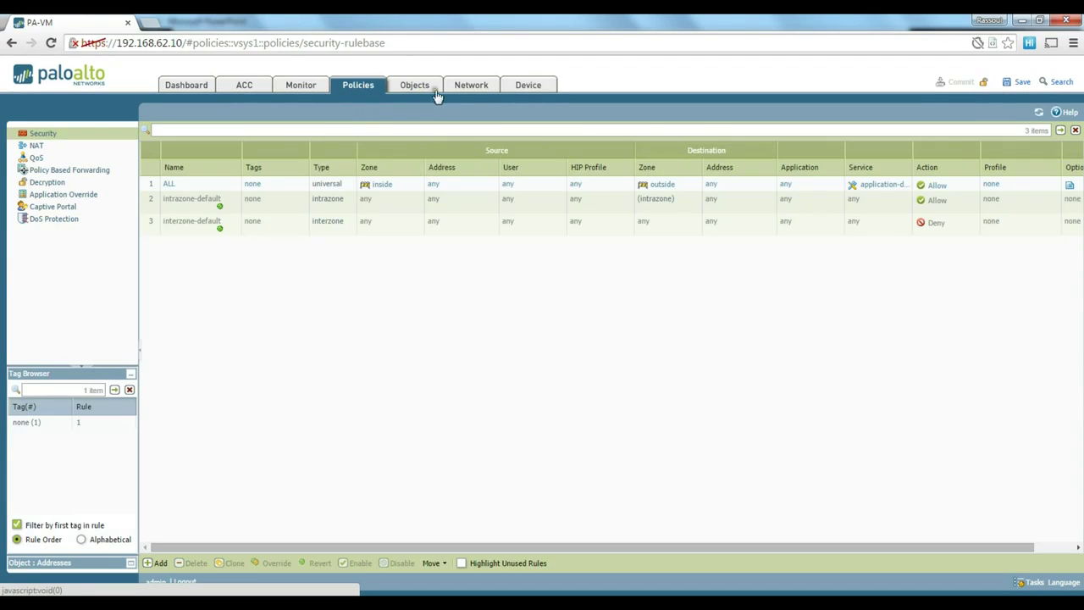
click(169, 188)
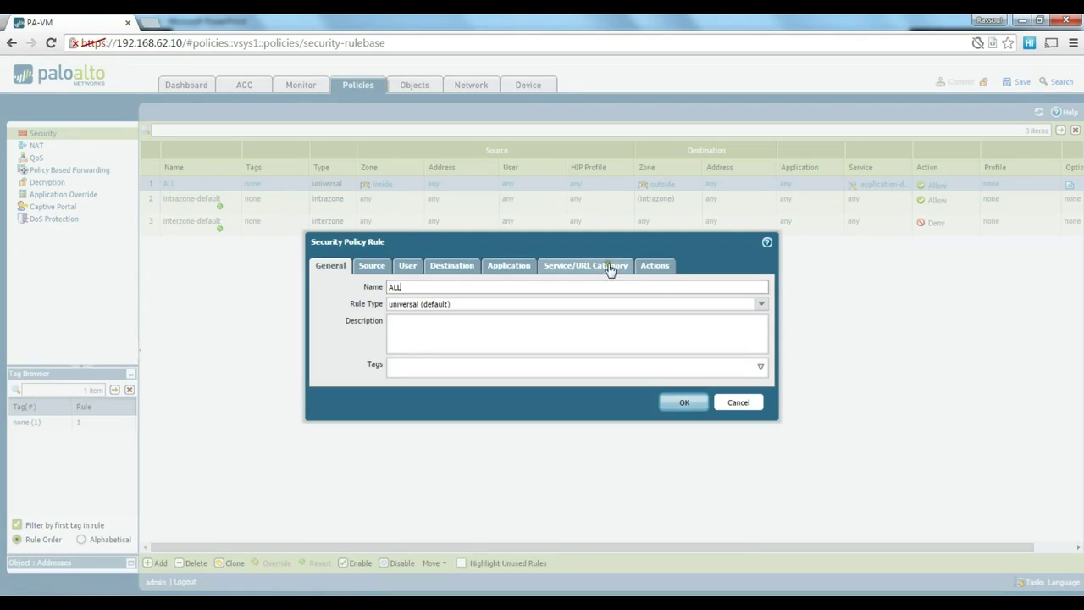
click(657, 267)
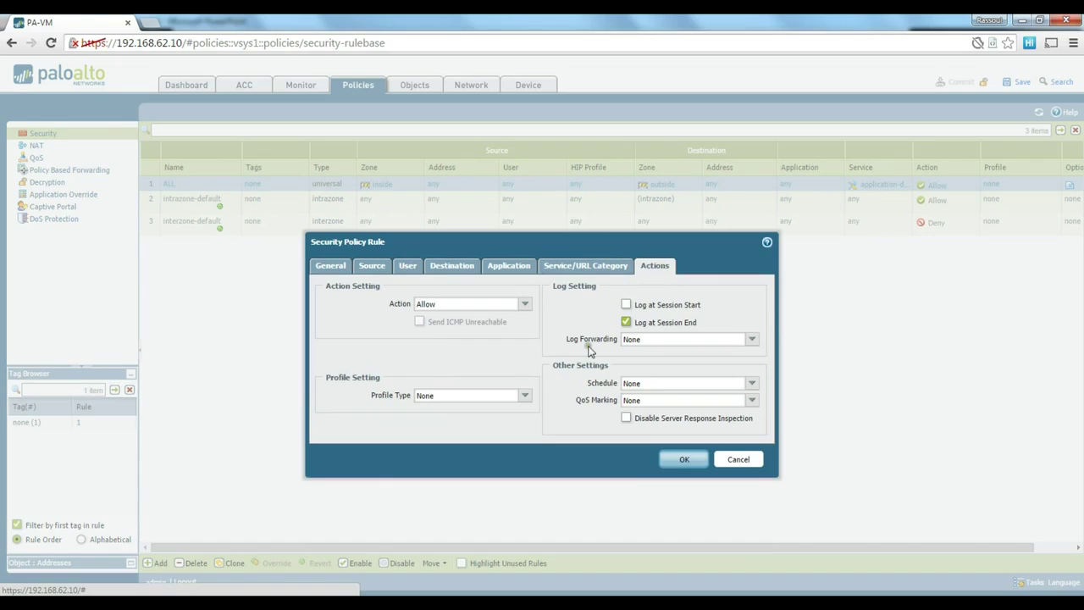
click(526, 397)
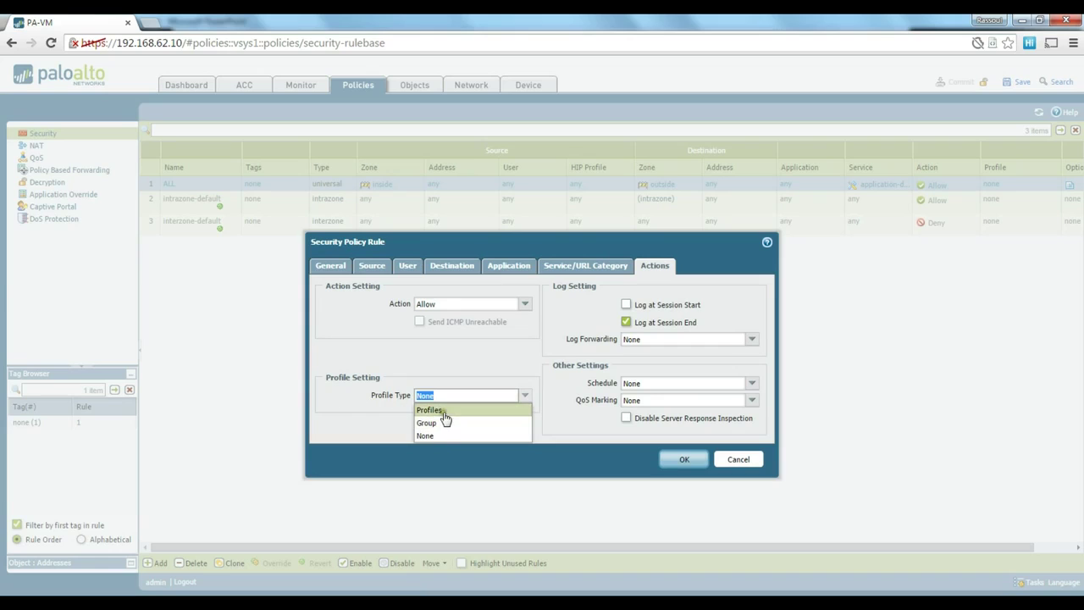
click(437, 422)
click(522, 401)
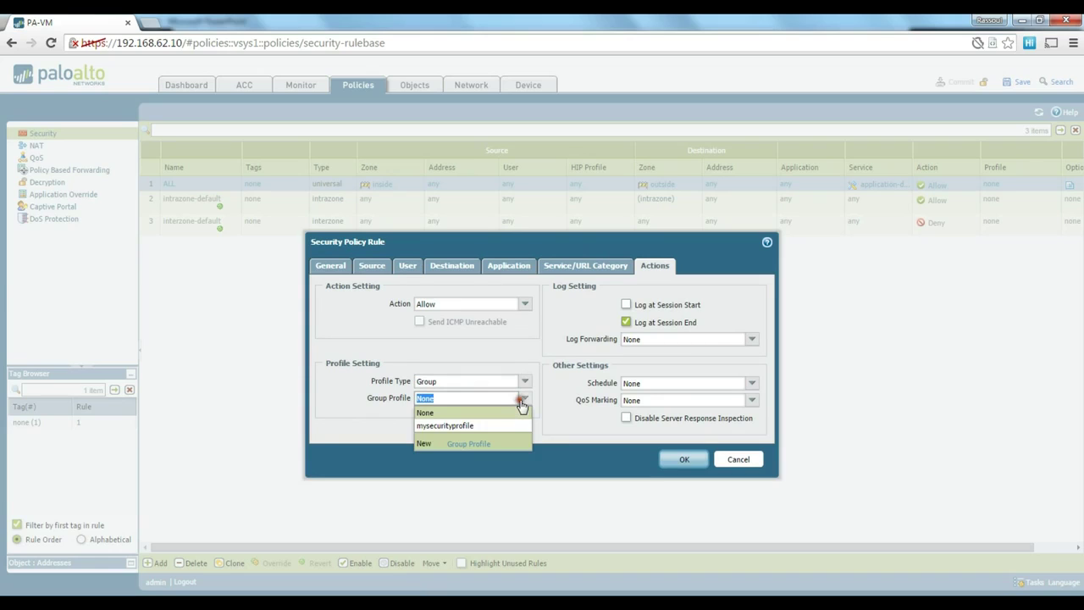
click(522, 403)
click(525, 381)
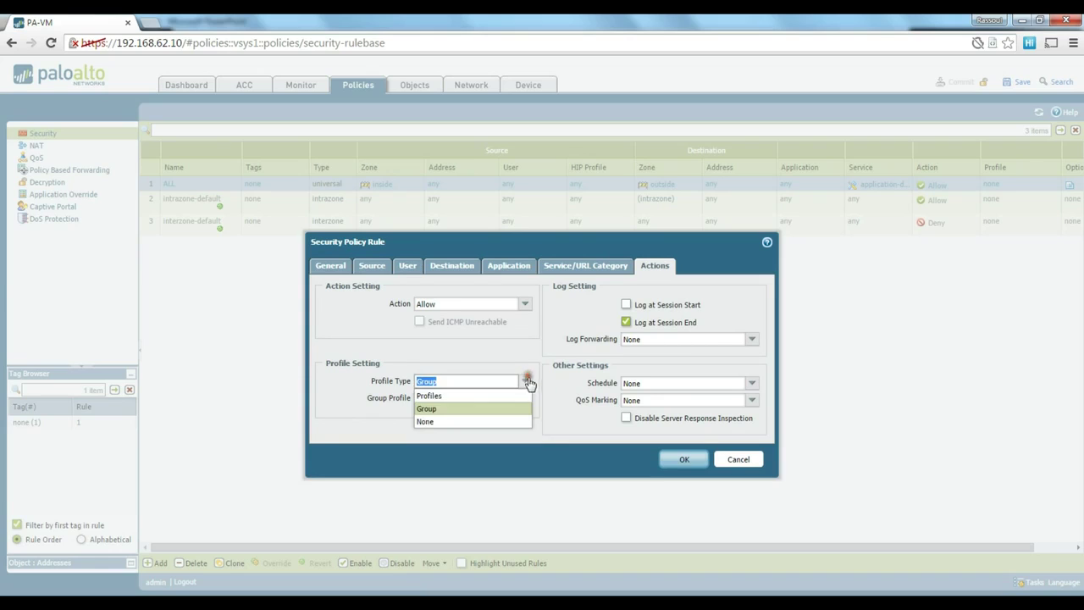
click(444, 395)
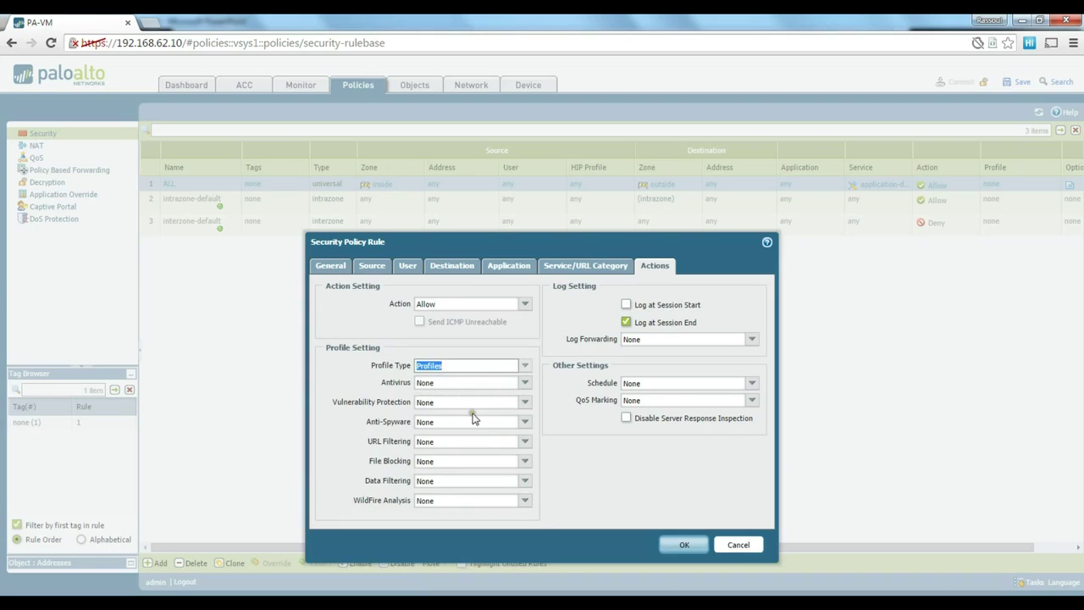
click(737, 544)
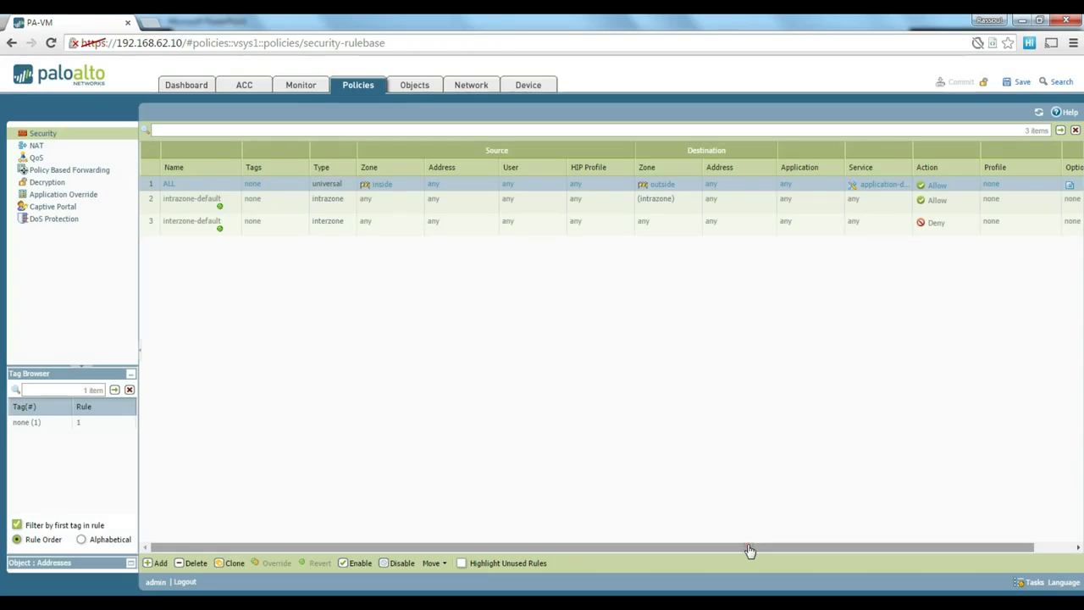
click(620, 404)
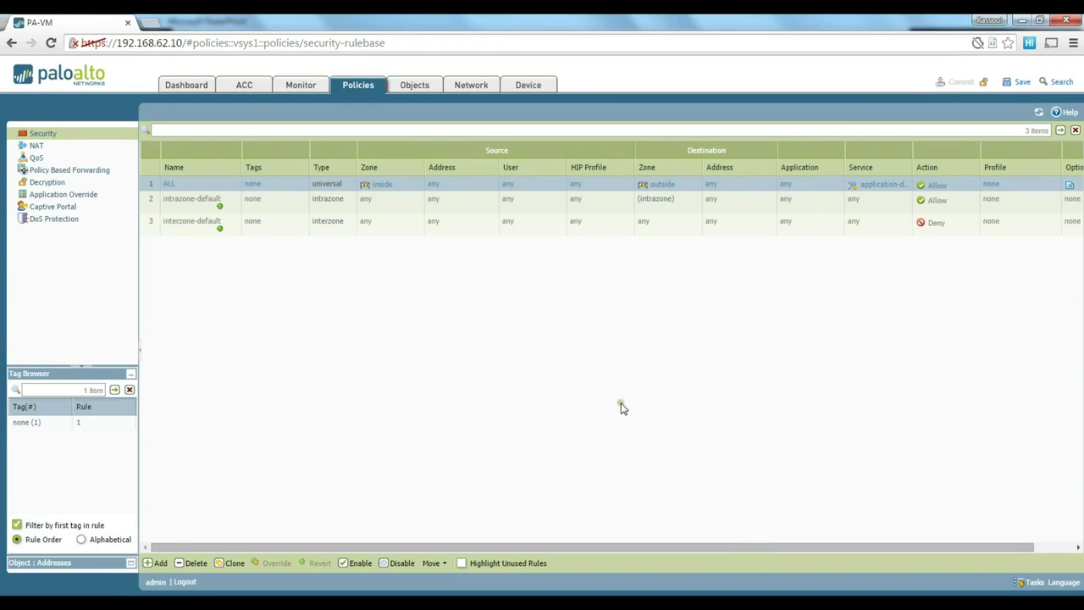
click(626, 401)
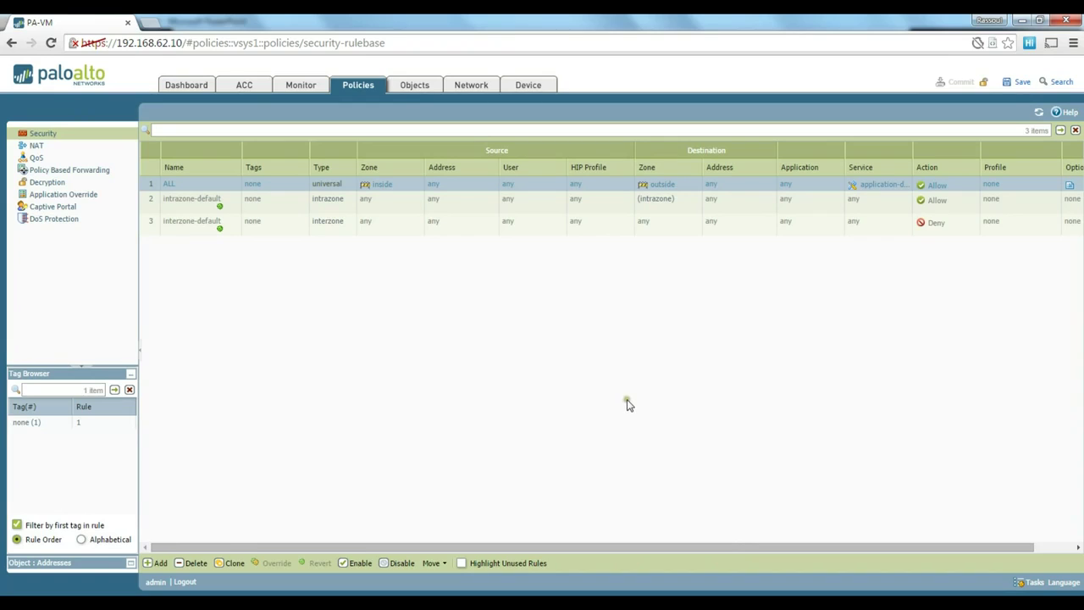